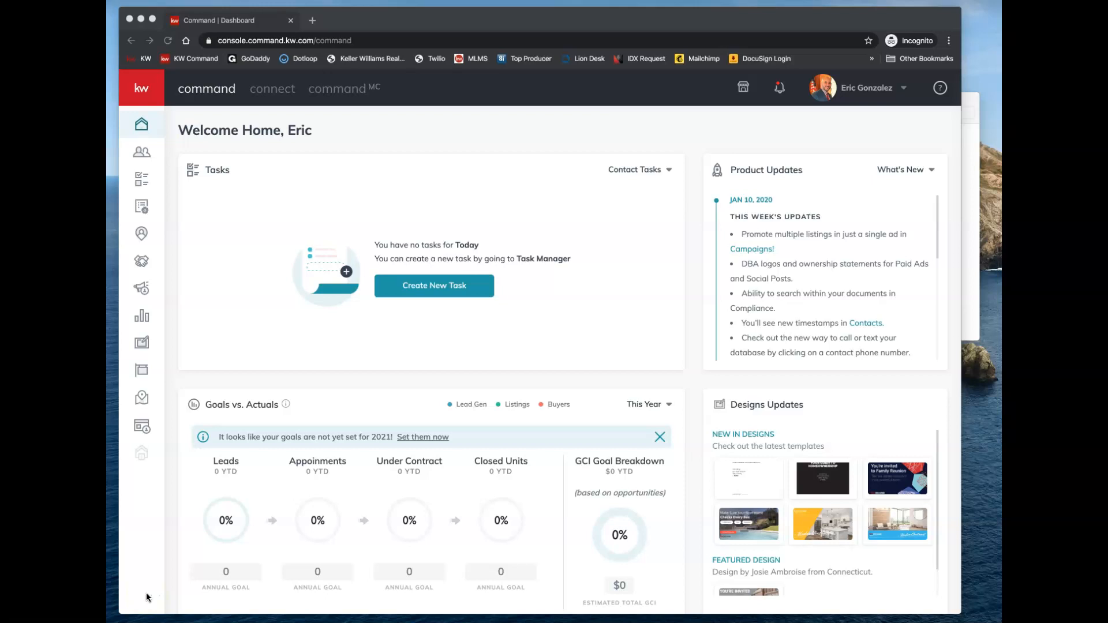
Open the Referrals section of Command.
left_click(227, 512)
left_click(142, 92)
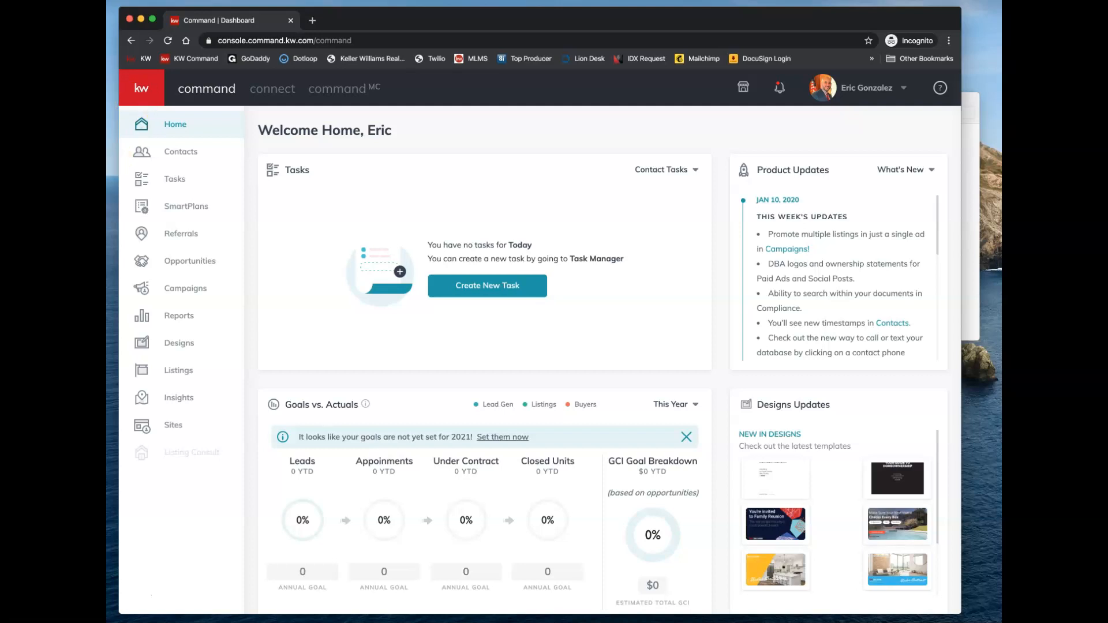
left_click(181, 235)
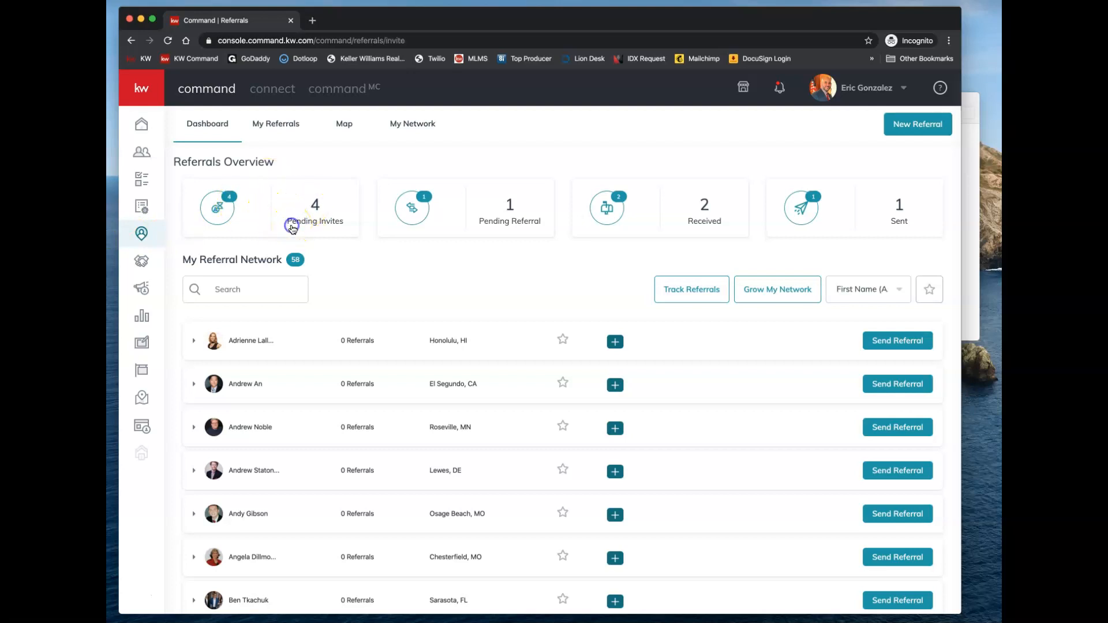
Review the pending inbound and outbound network invites, and return to the referrals dashboard.
left_click(293, 227)
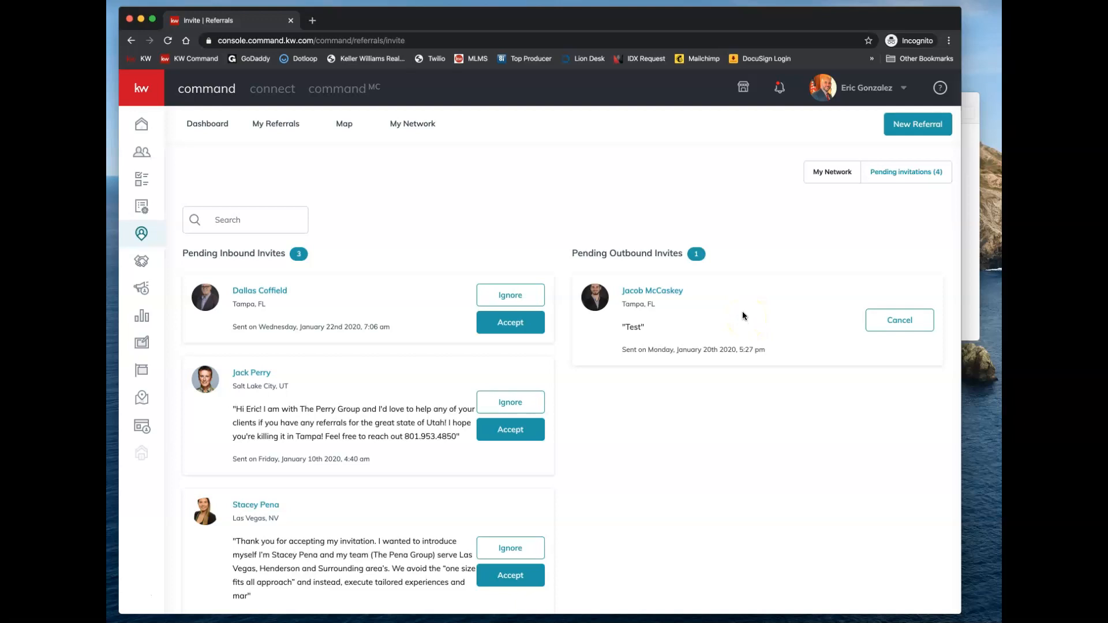
left_click(209, 127)
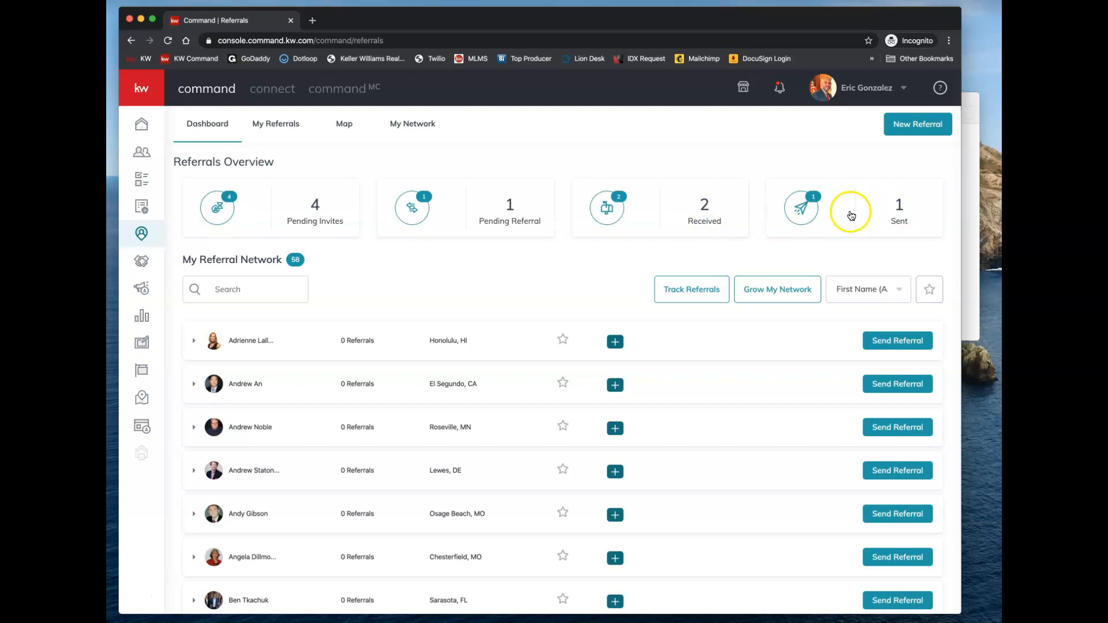
Open the pending referrals and examine the sent and received referral cards, including their fee, price range, client info and notes.
left_click(522, 223)
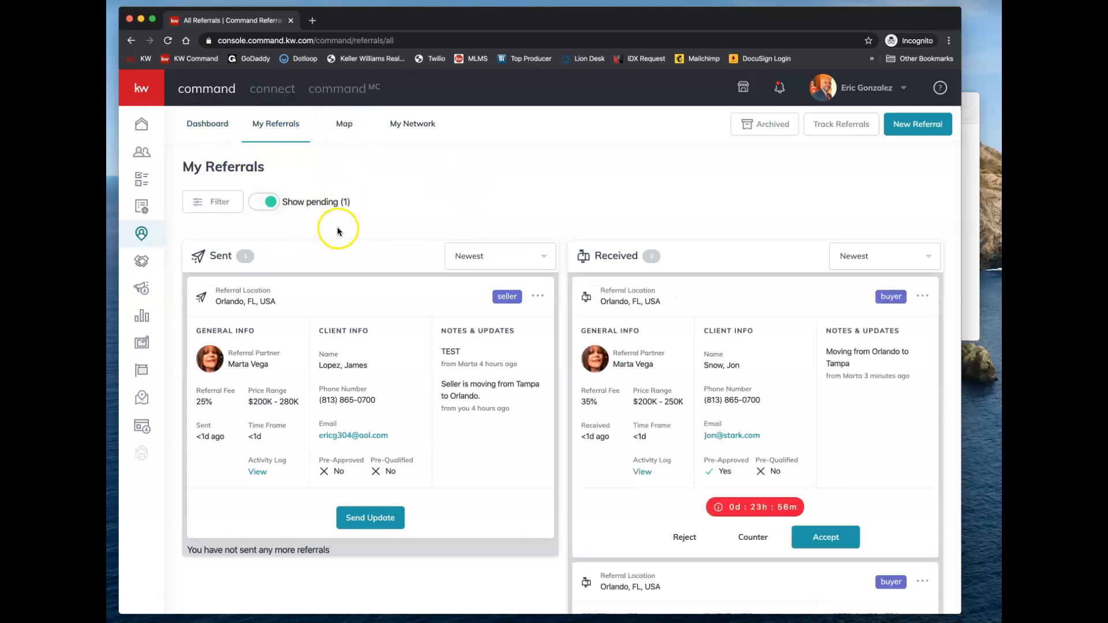
scroll(392, 254, "down", 1)
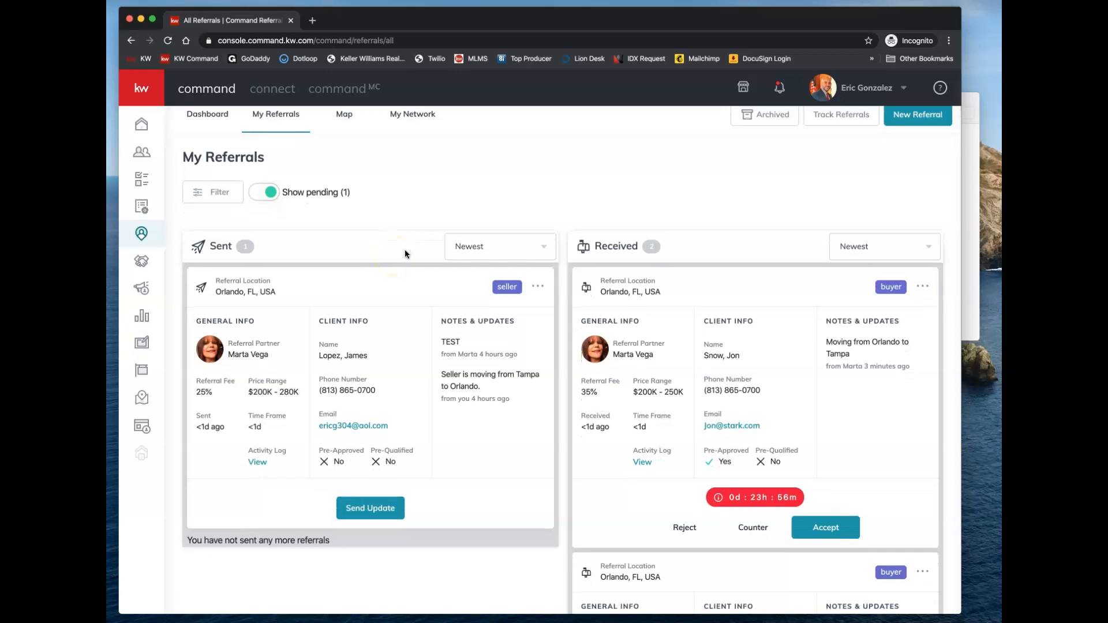
scroll(424, 255, "up", 1)
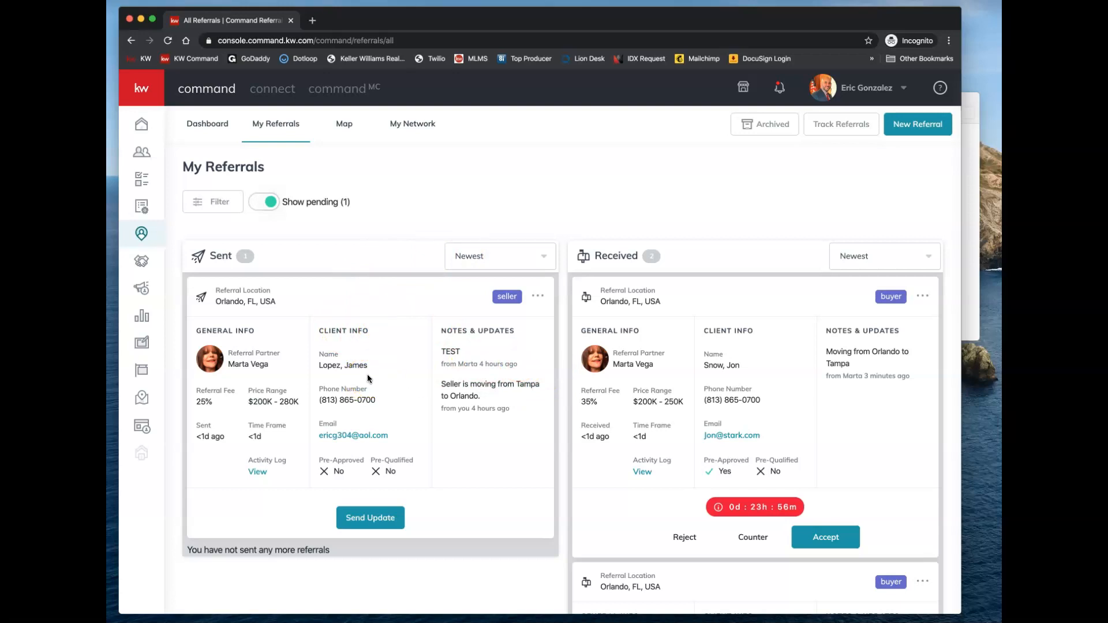
scroll(367, 374, "down", 3)
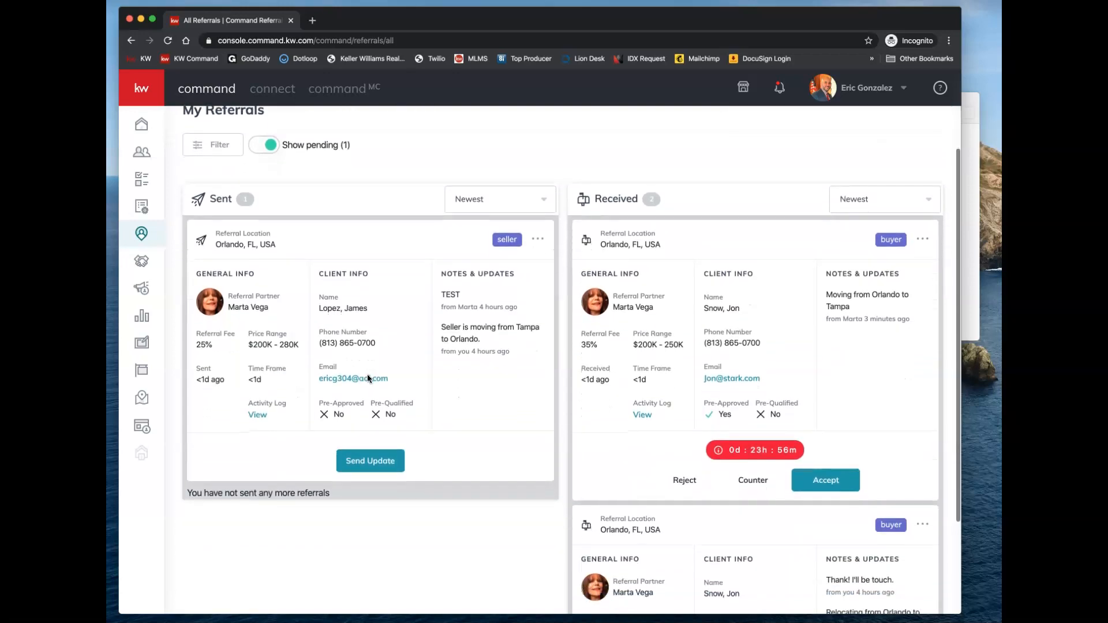
scroll(367, 379, "up", 3)
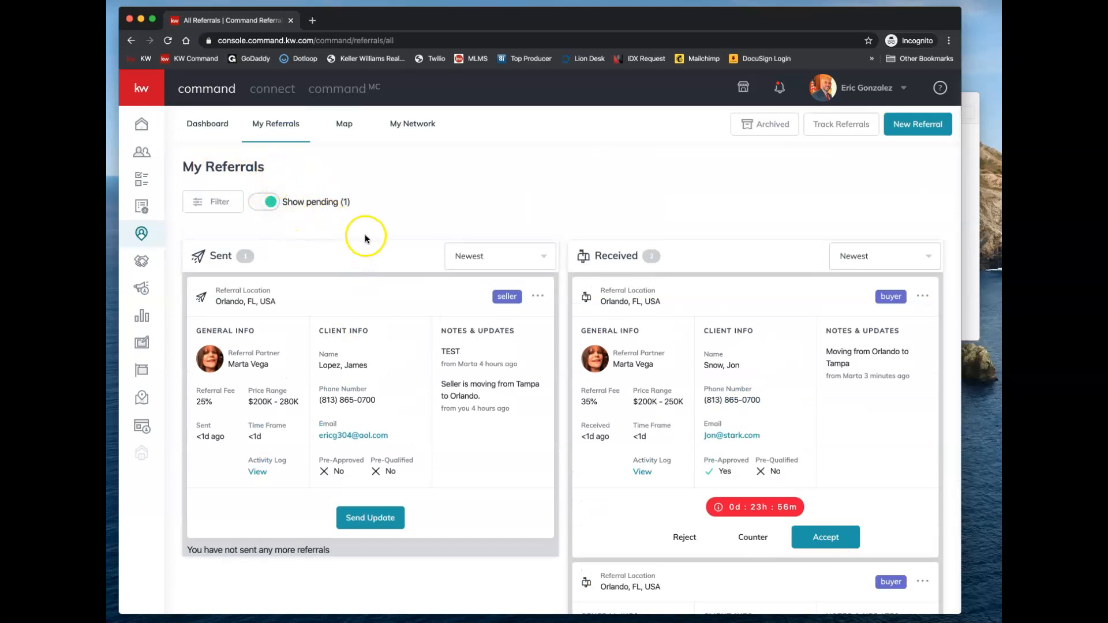
scroll(323, 242, "down", 1)
scroll(281, 247, "down", 2)
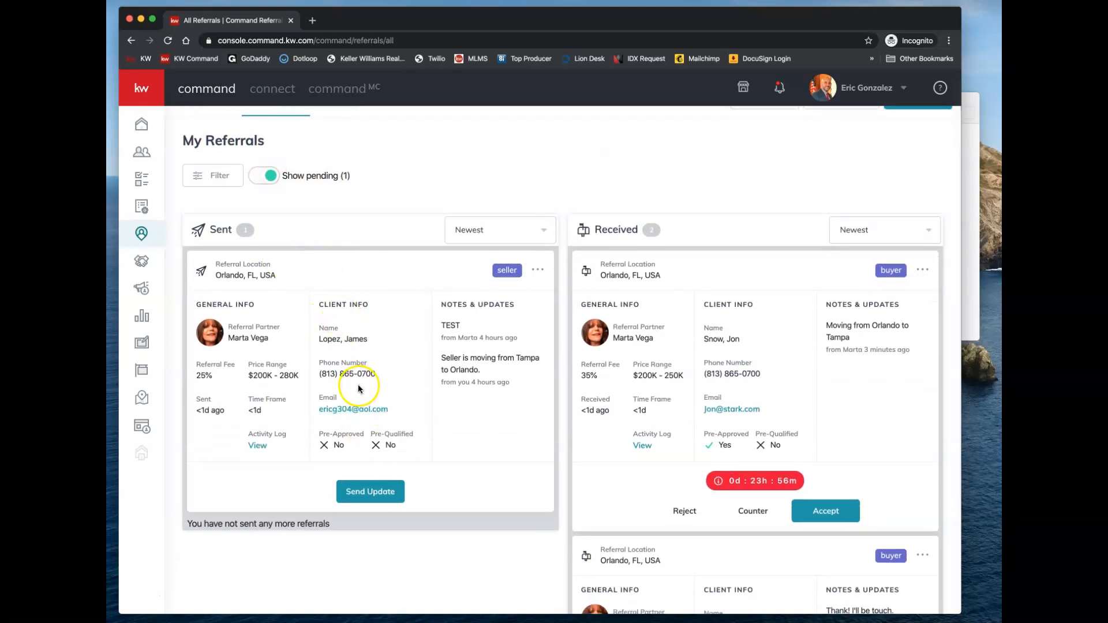
scroll(644, 249, "down", 5)
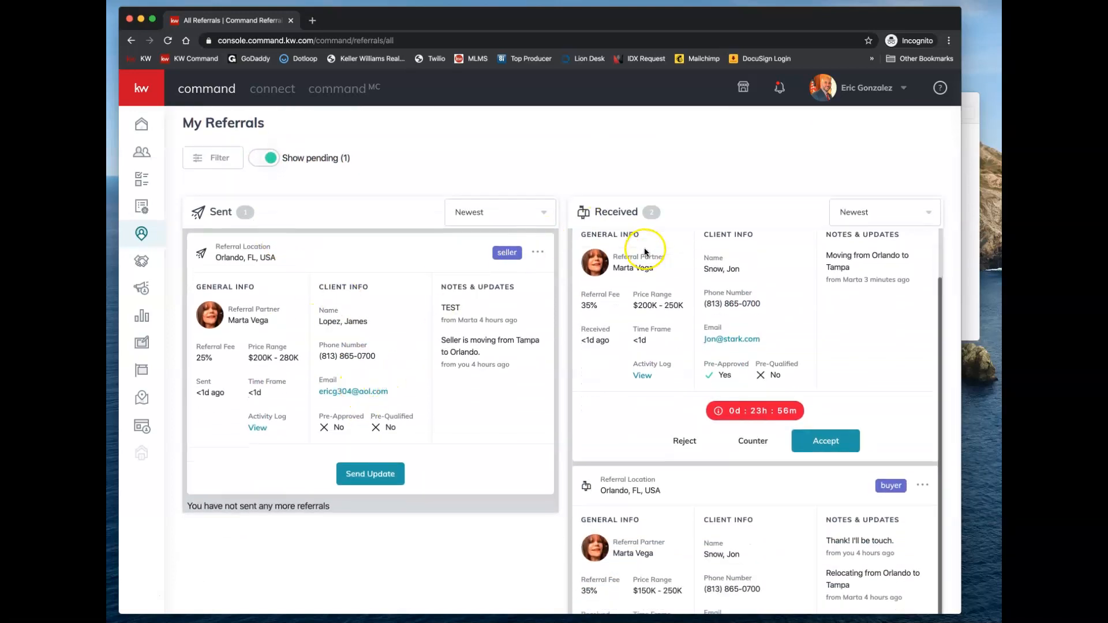
scroll(644, 248, "up", 6)
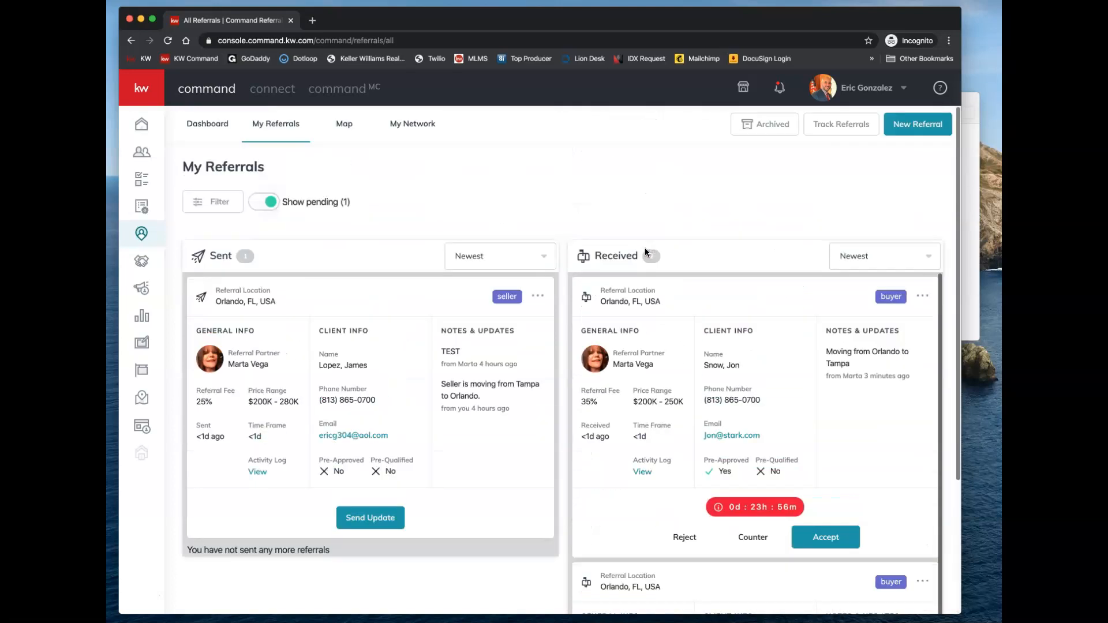
scroll(629, 269, "down", 3)
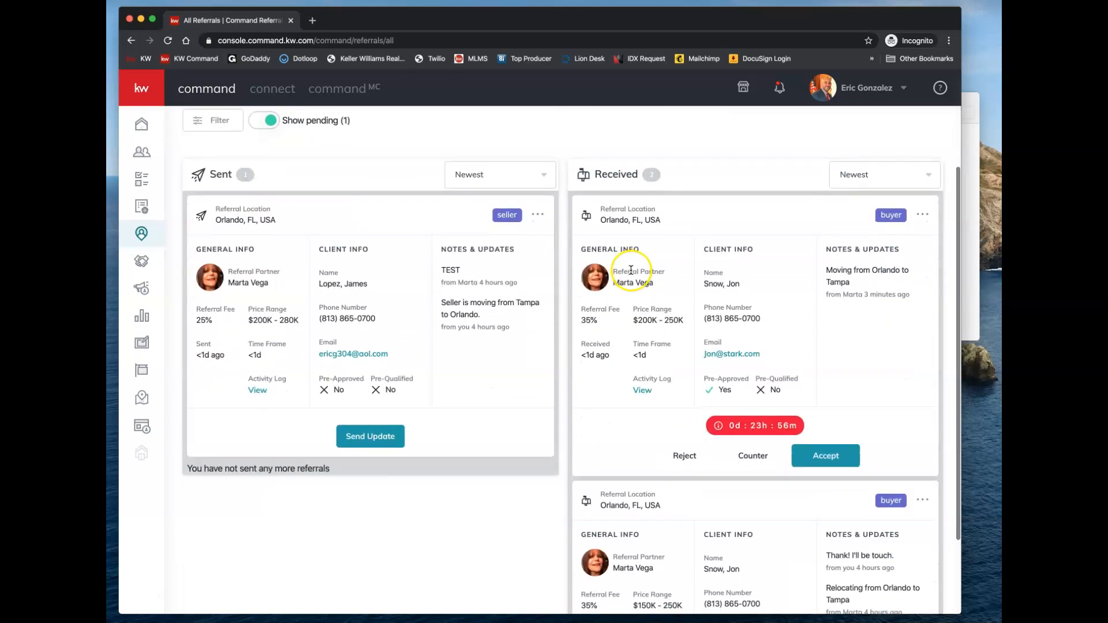
scroll(630, 271, "down", 2)
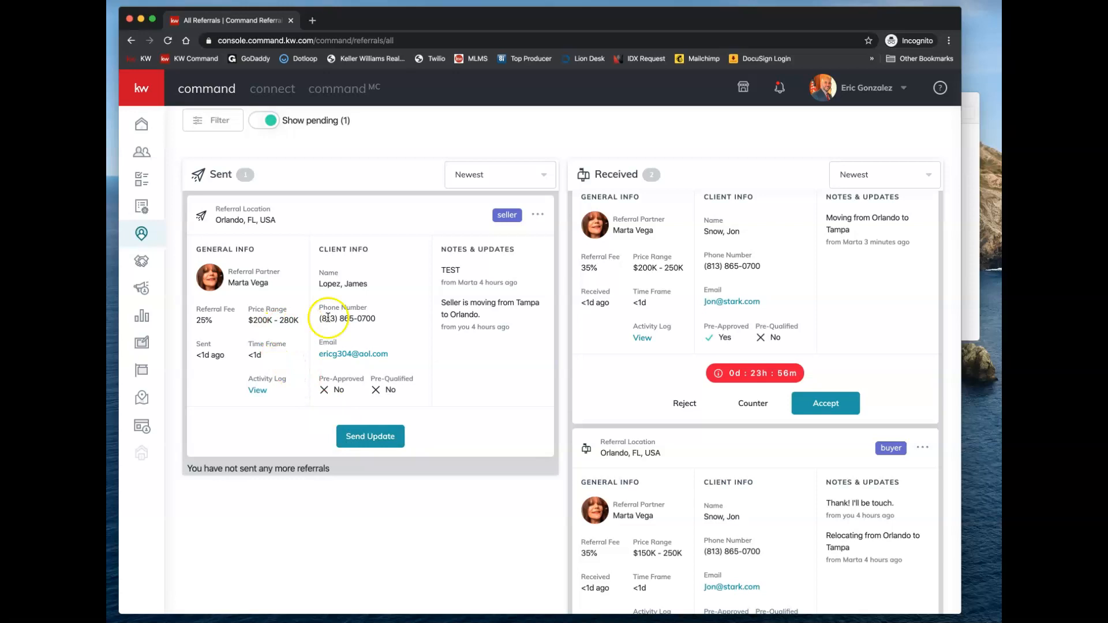
scroll(367, 344, "down", 1)
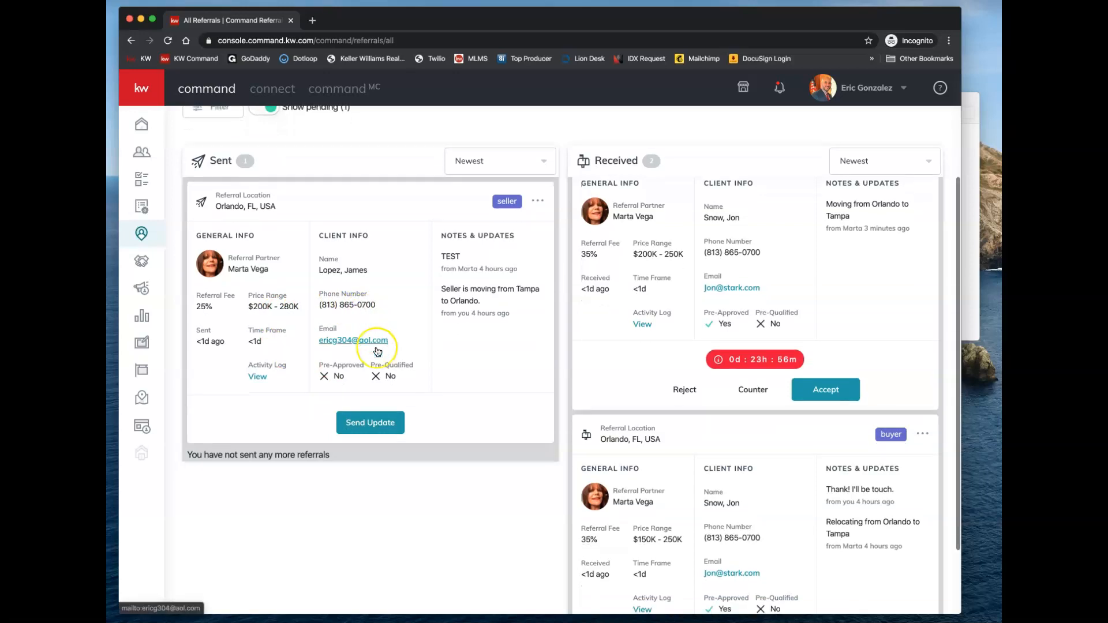
scroll(375, 349, "up", 2)
scroll(377, 351, "up", 2)
scroll(571, 329, "up", 1)
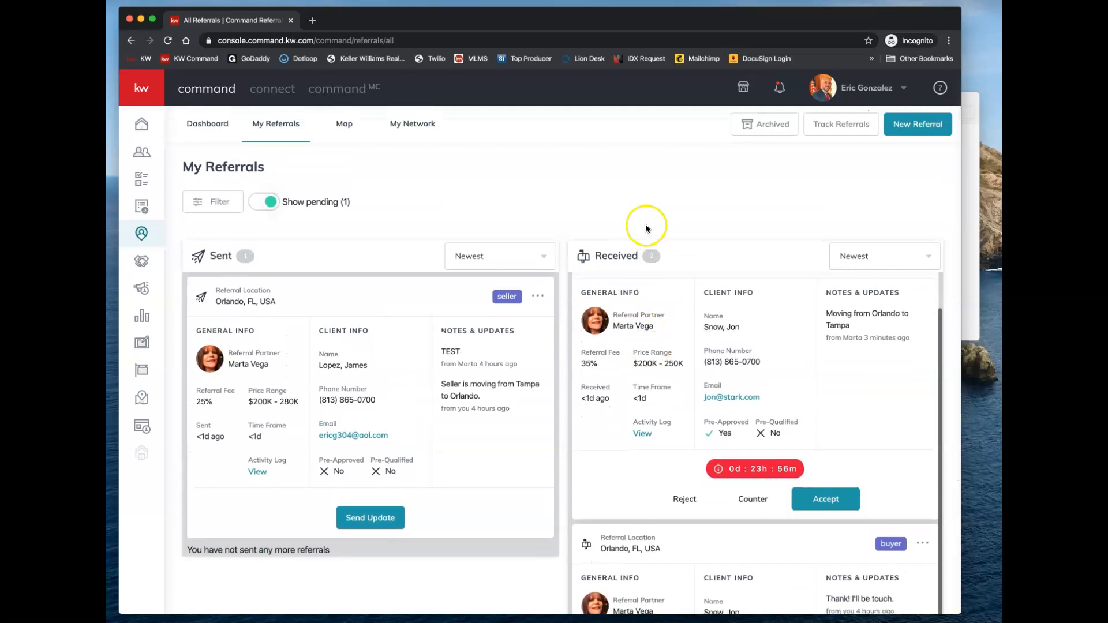
Check the referral fee and the note on the pending received buyer referral.
scroll(641, 211, "down", 2)
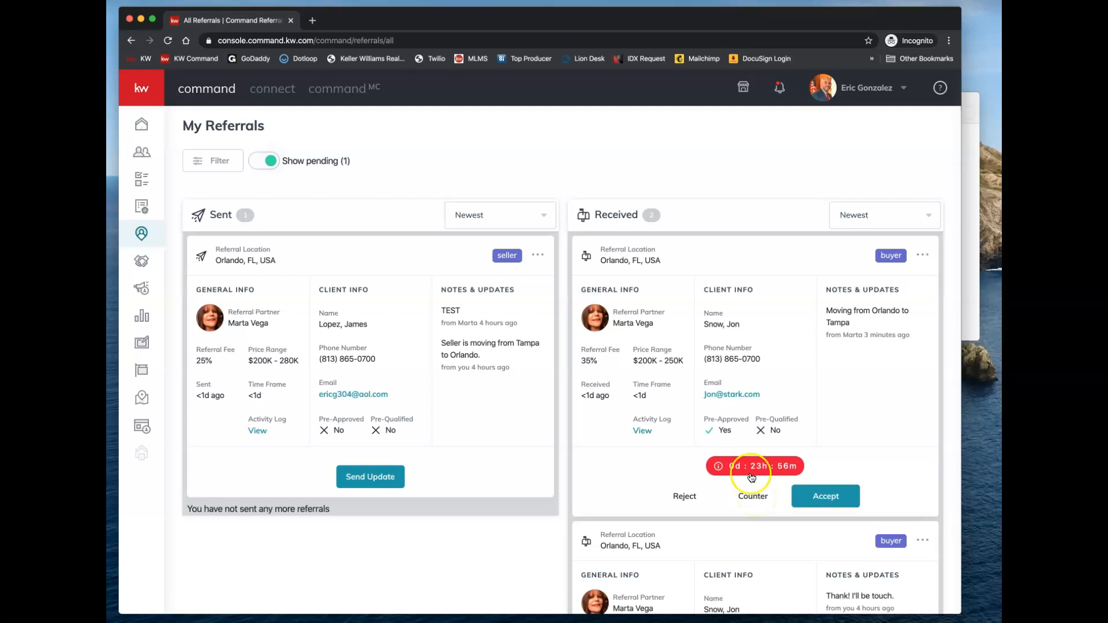
left_click(591, 360)
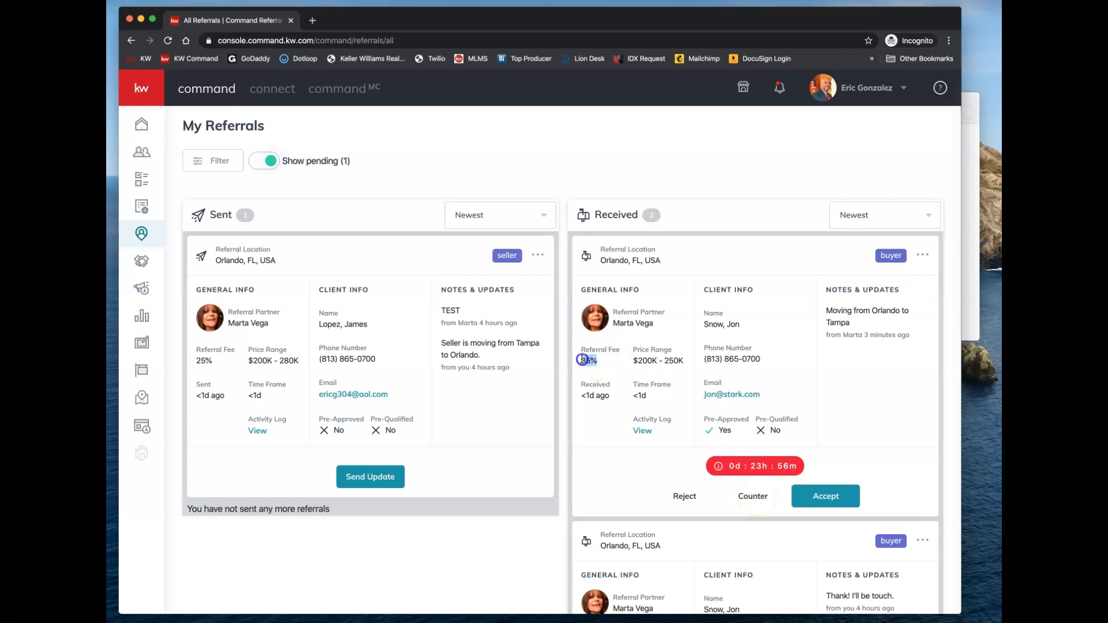
triple_click(580, 360)
left_click_drag(825, 310, 908, 325)
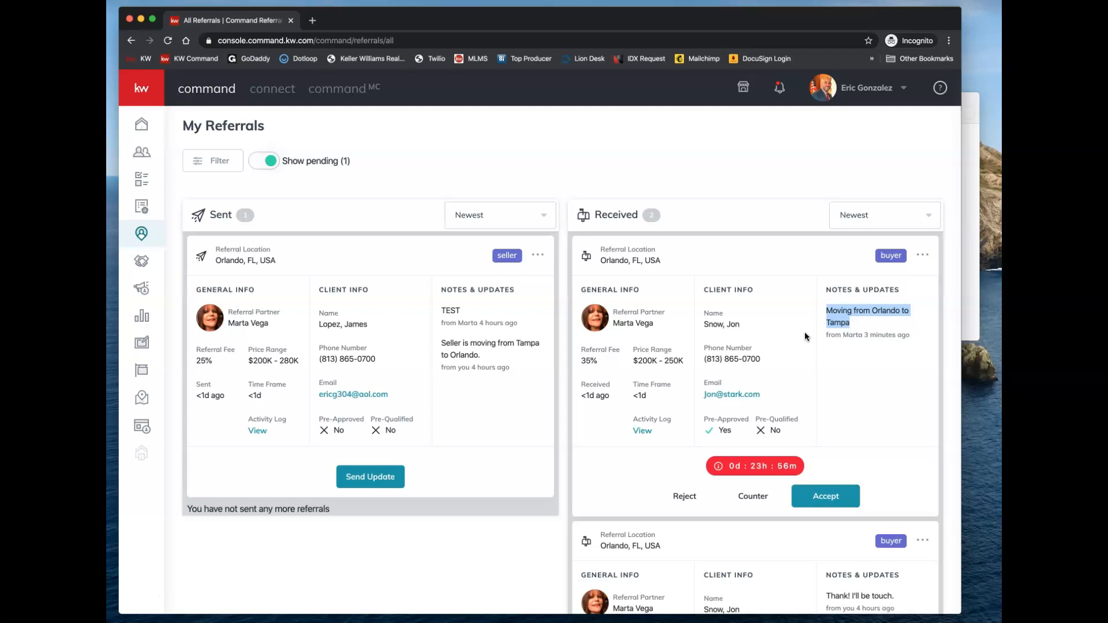
Accept the pending buyer referral with the message "Thanks. I'll take great care of them.".
left_click(839, 500)
left_click(580, 345)
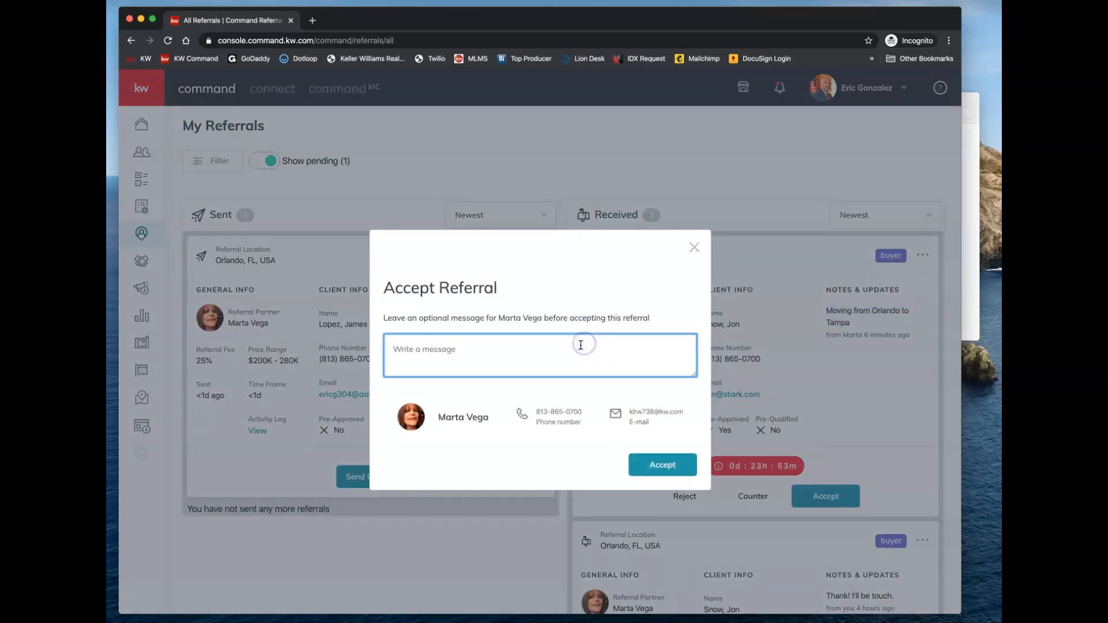
type("Thnaks")
type(". I'll takek ")
type("great care of thjem.")
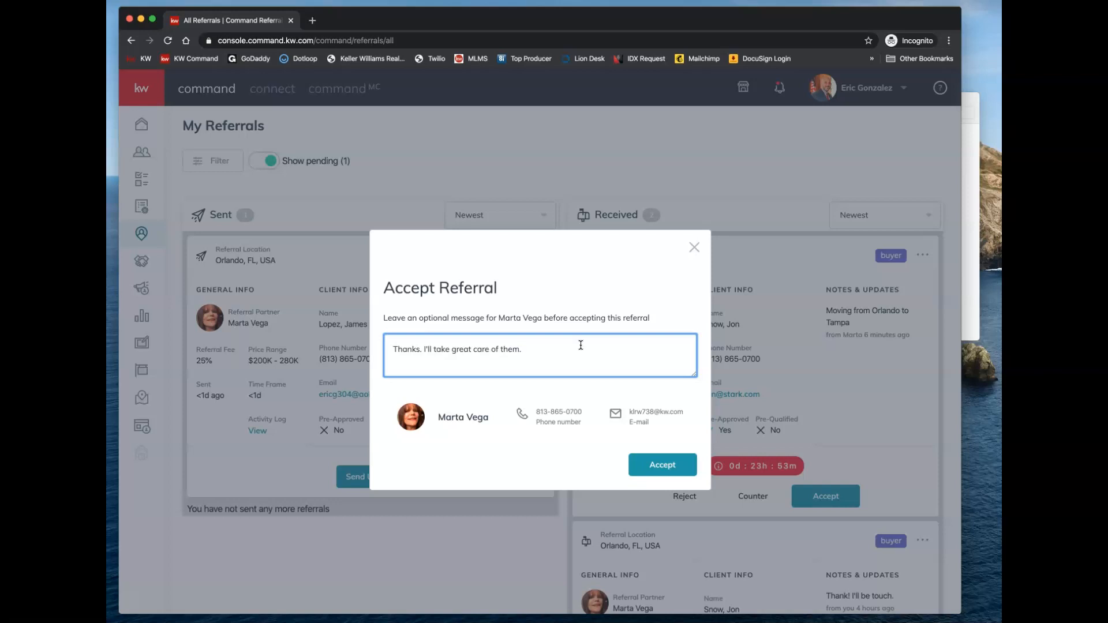
left_click(680, 469)
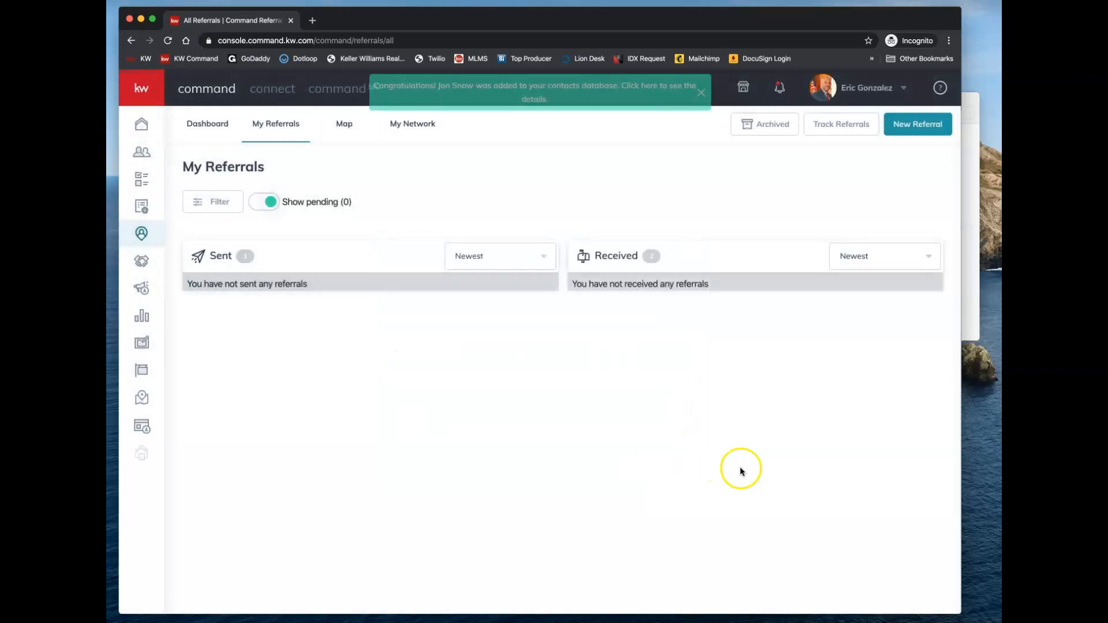
Review the accepted buyer referral and its notes in the received referrals list.
scroll(715, 346, "down", 1)
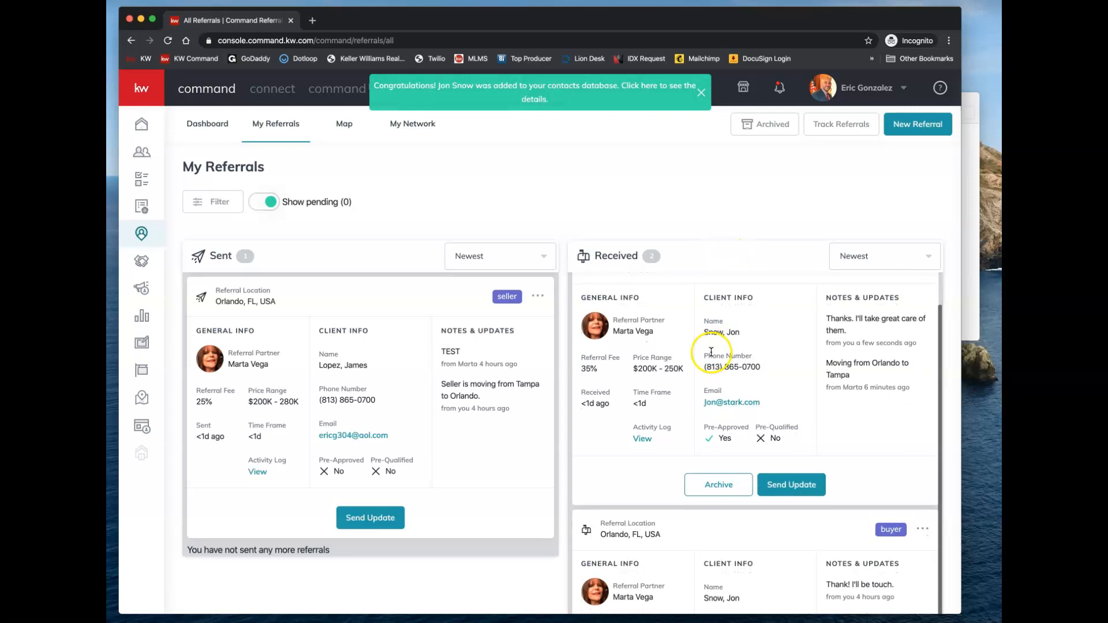
scroll(780, 480, "down", 2)
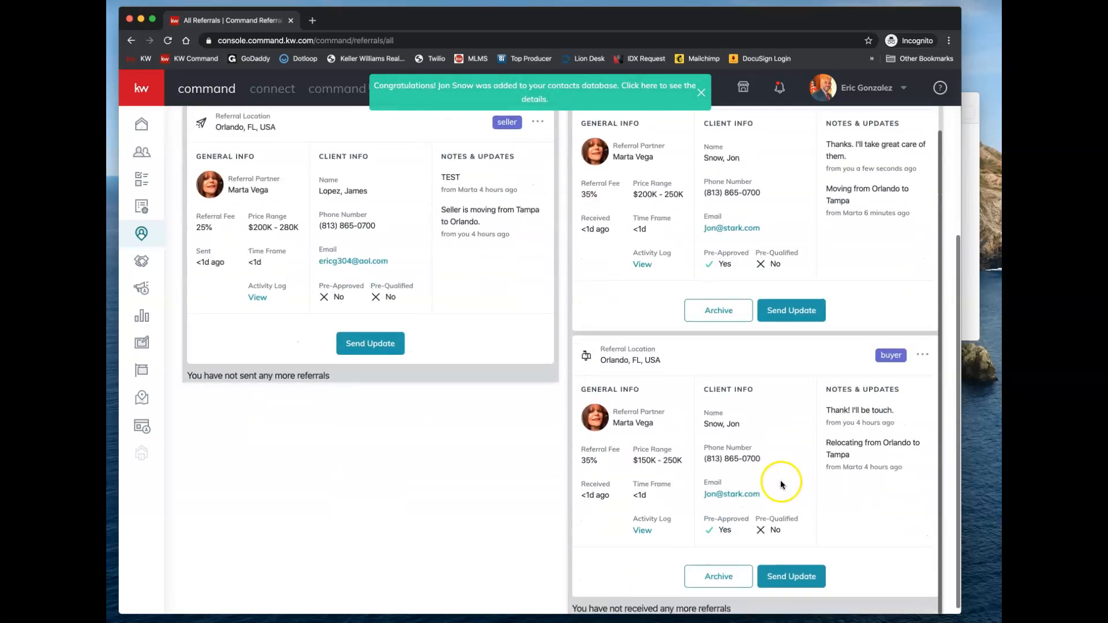
scroll(781, 472, "down", 2)
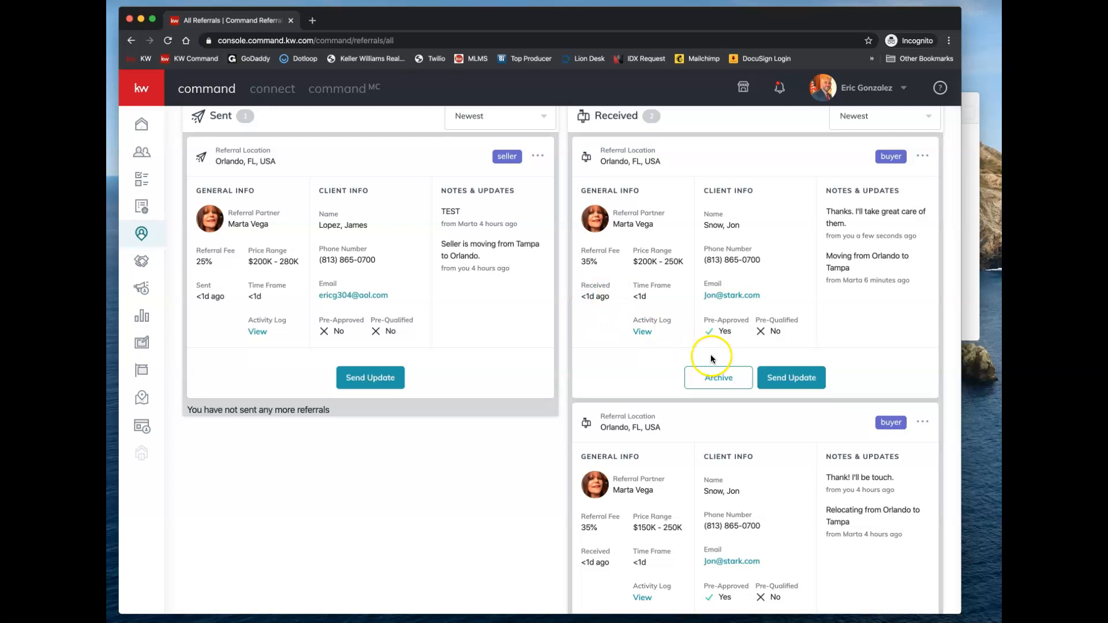
Look at the Send Update form for the accepted buyer referral and close it without sending a message.
left_click(783, 381)
left_click(512, 353)
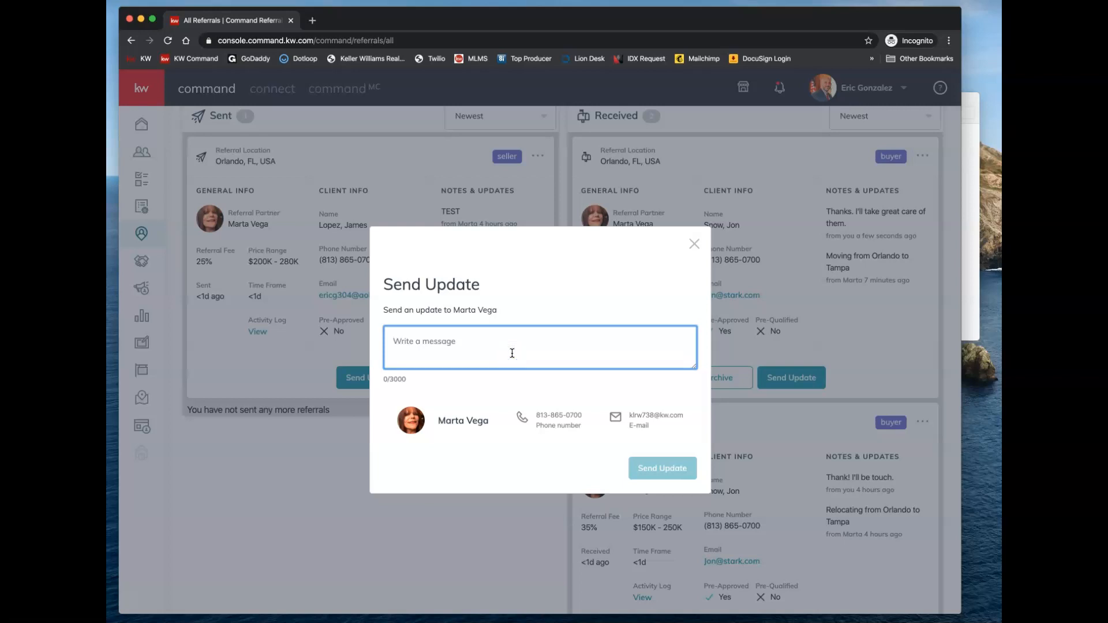
left_click(530, 355)
left_click(694, 244)
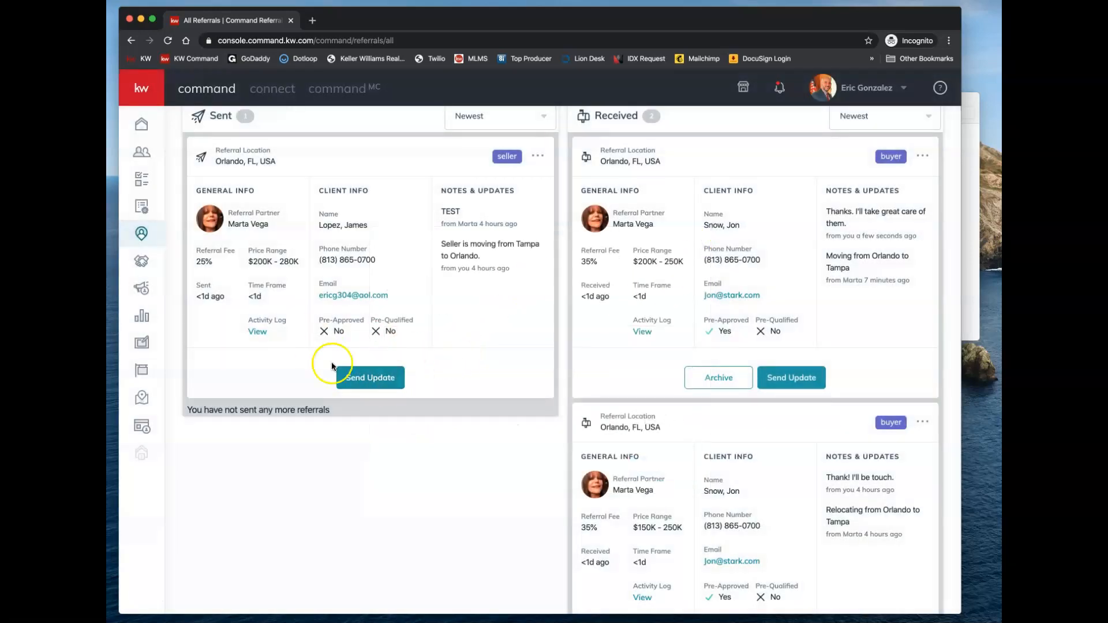
Return to the referrals dashboard and open the sent referrals from the overview.
scroll(369, 265, "up", 3)
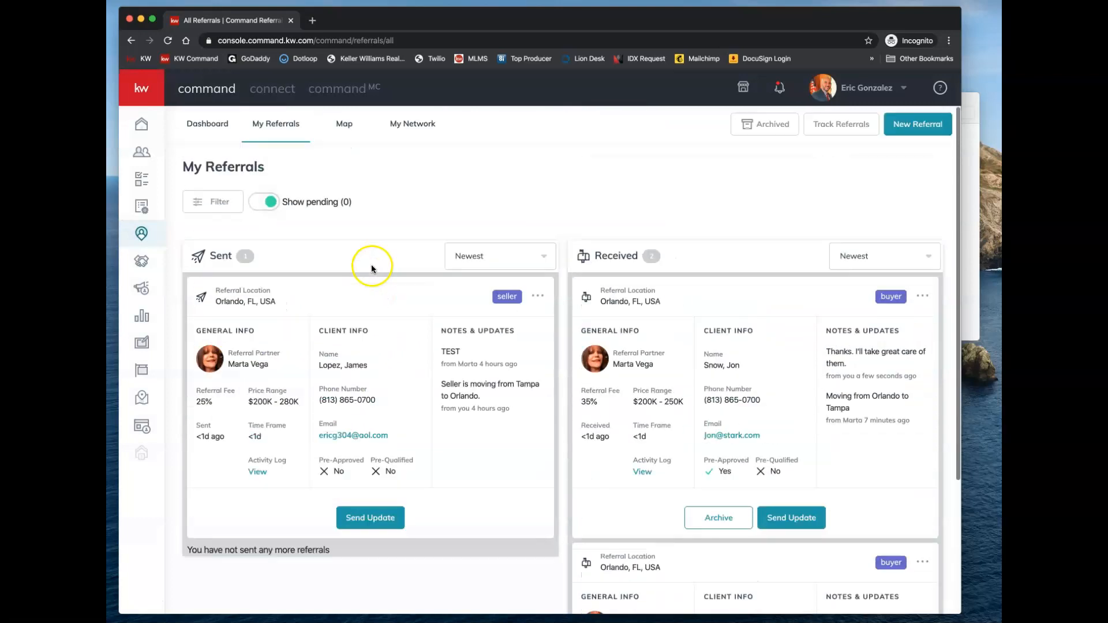
left_click(206, 128)
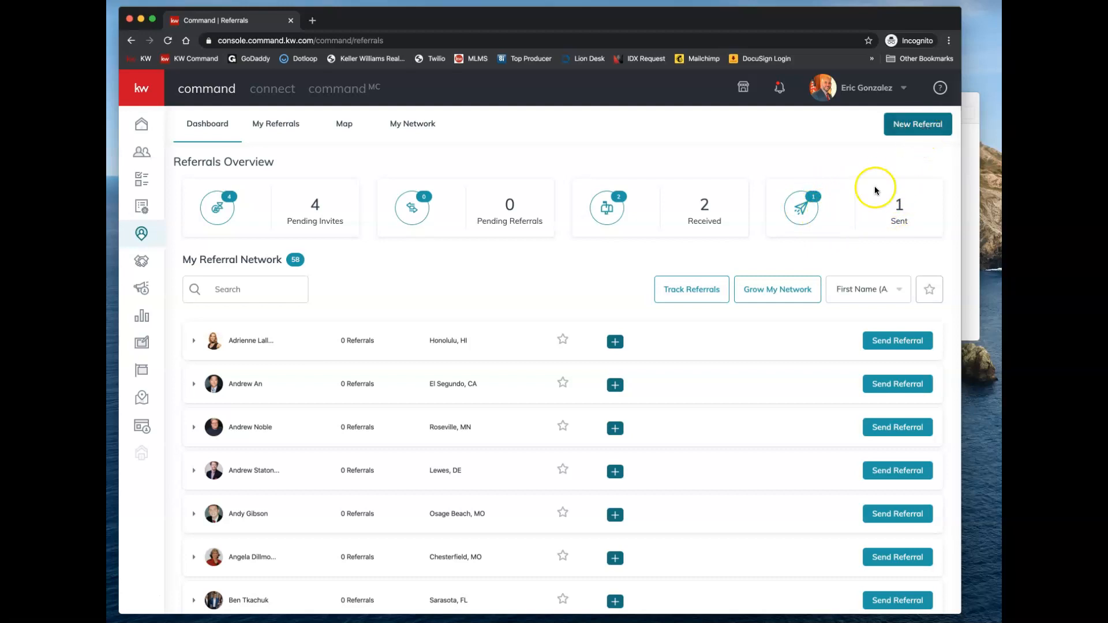
left_click(856, 212)
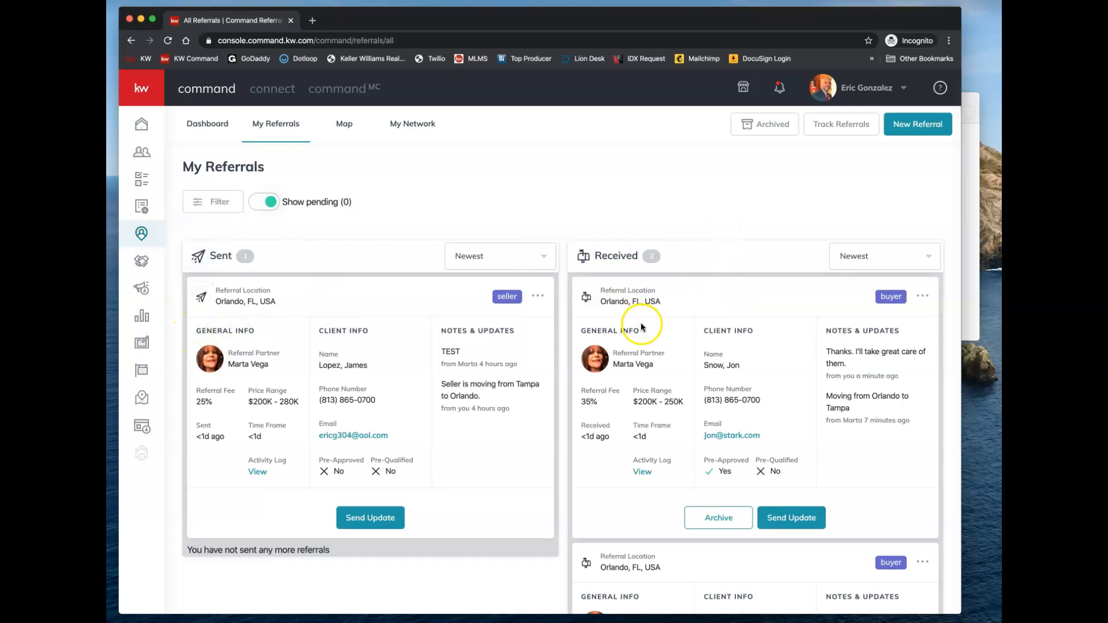
Start a new referral request, search the network for the referral partner by first name, and select the matching Tampa, FL agent.
left_click(940, 134)
left_click(555, 211)
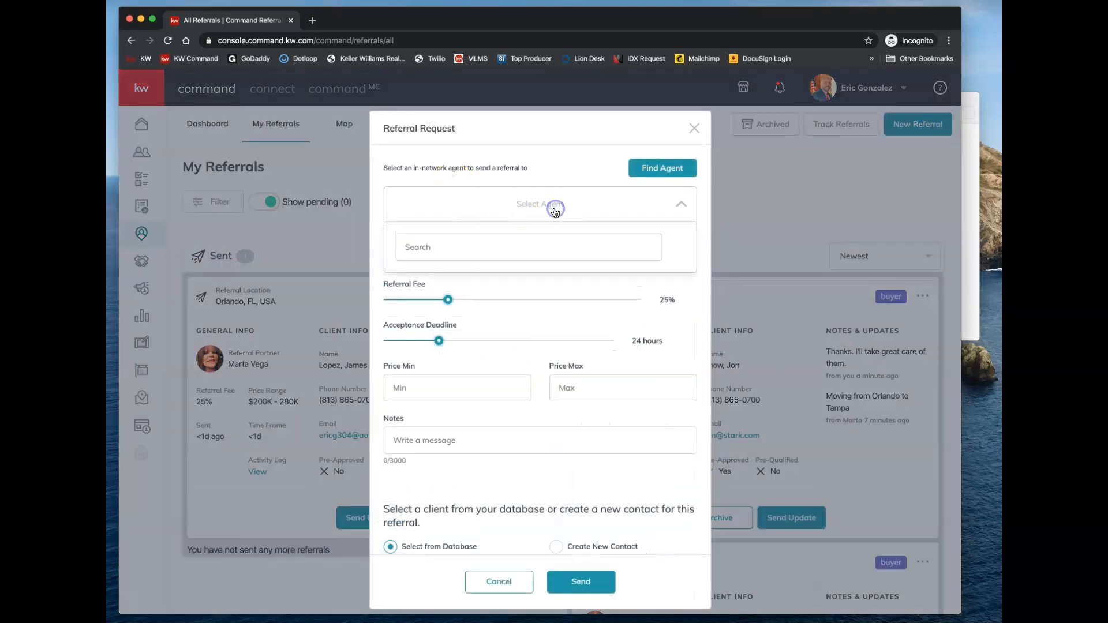
left_click(480, 248)
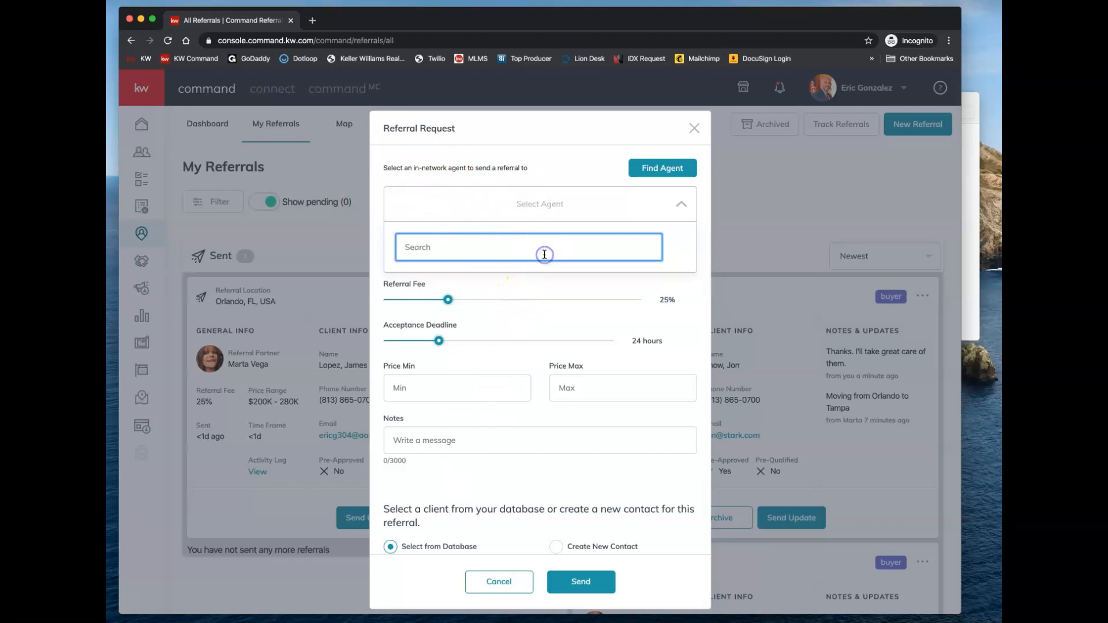
type("marta")
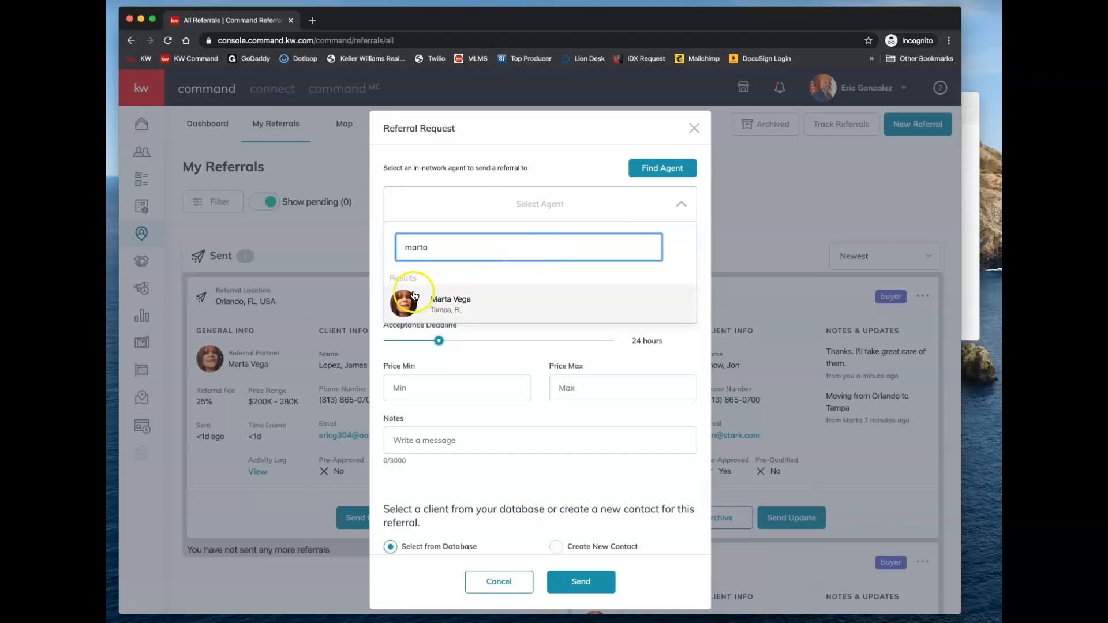
left_click(414, 296)
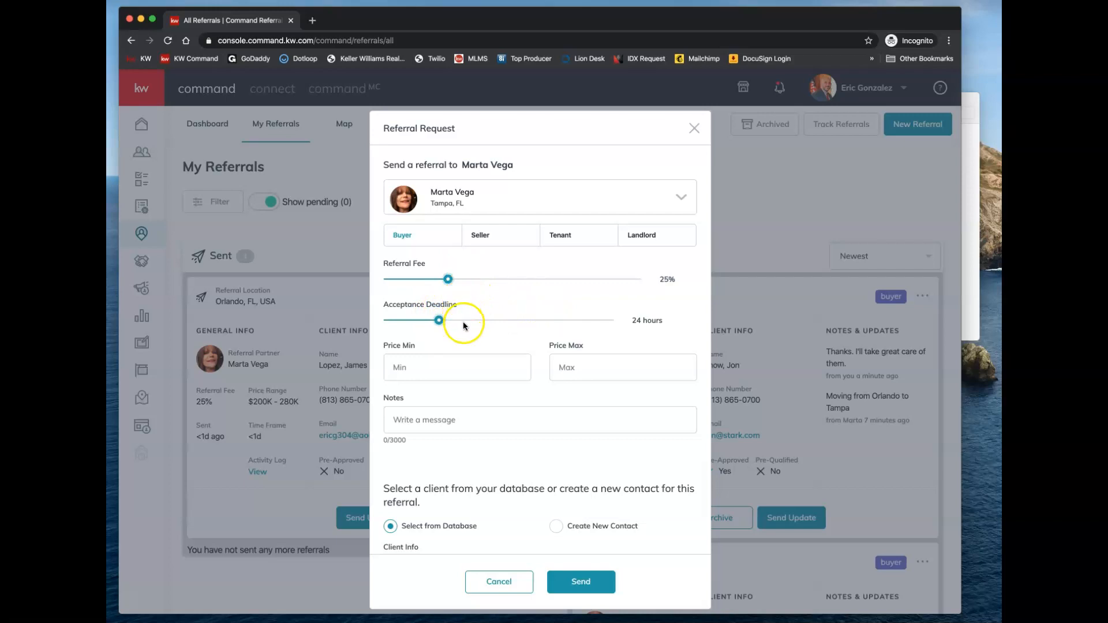
Set the buyer referral's fee to 35% and its price range from 150,000 to 250,000.
left_click_drag(448, 279, 475, 279)
left_click(425, 367)
type("150,000")
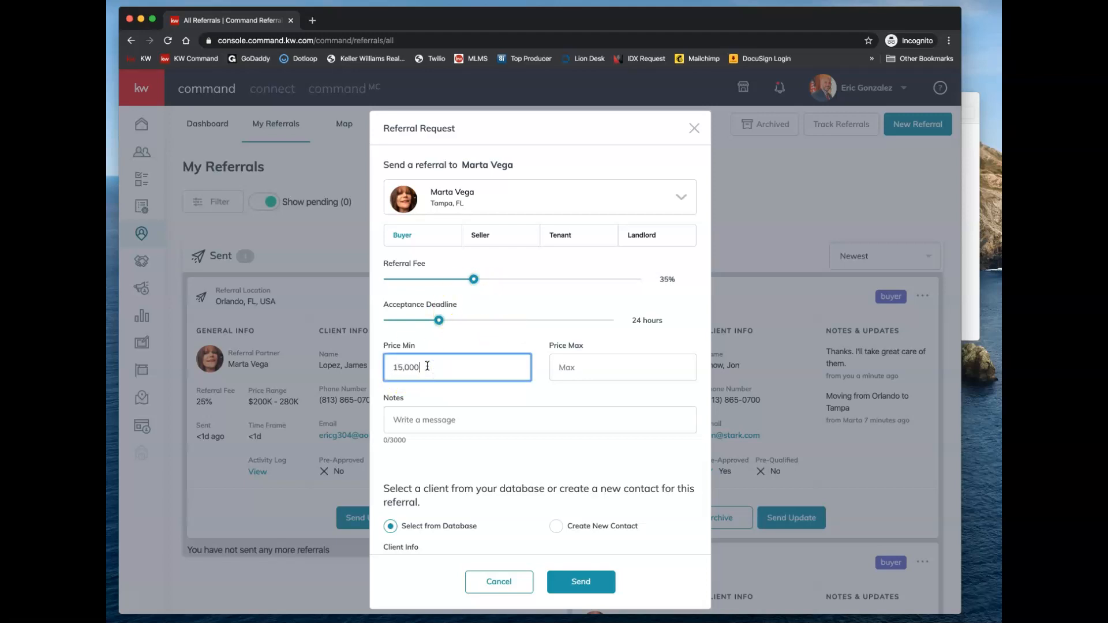
key("Tab")
type("2,500,000")
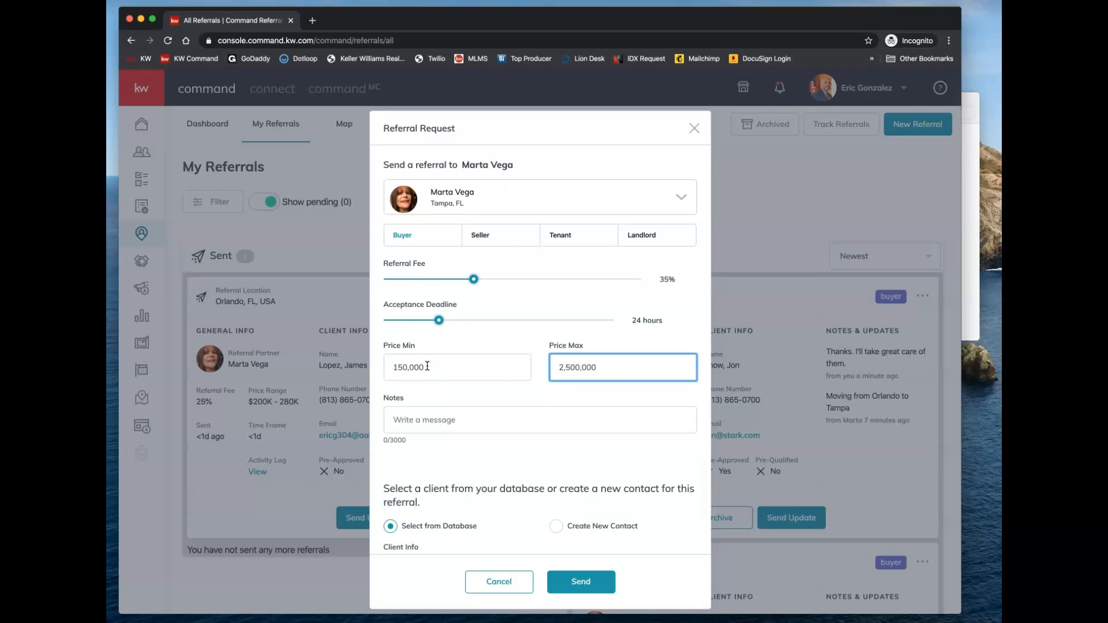
key("BackSpace")
Enter the note "Moving from Tampa to Orlando" in the referral request.
left_click(419, 414)
type("R")
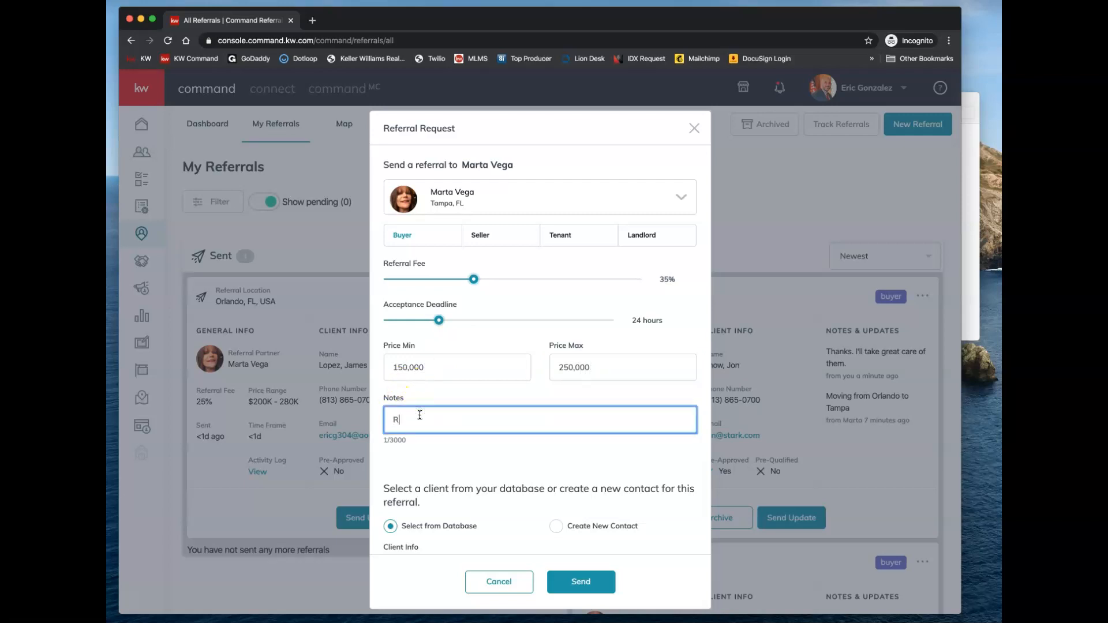
type("EST")
key("BackSpace")
key("BackSpace")
key("BackSpace")
type("T")
key("BackSpace")
type("Taa")
key("BackSpace")
key("BackSpace")
key("BackSpace")
type("Moving from Tampa to Orlanod")
Search the contact database for the client by first name and select the matching contact for the referral.
scroll(425, 432, "down", 3)
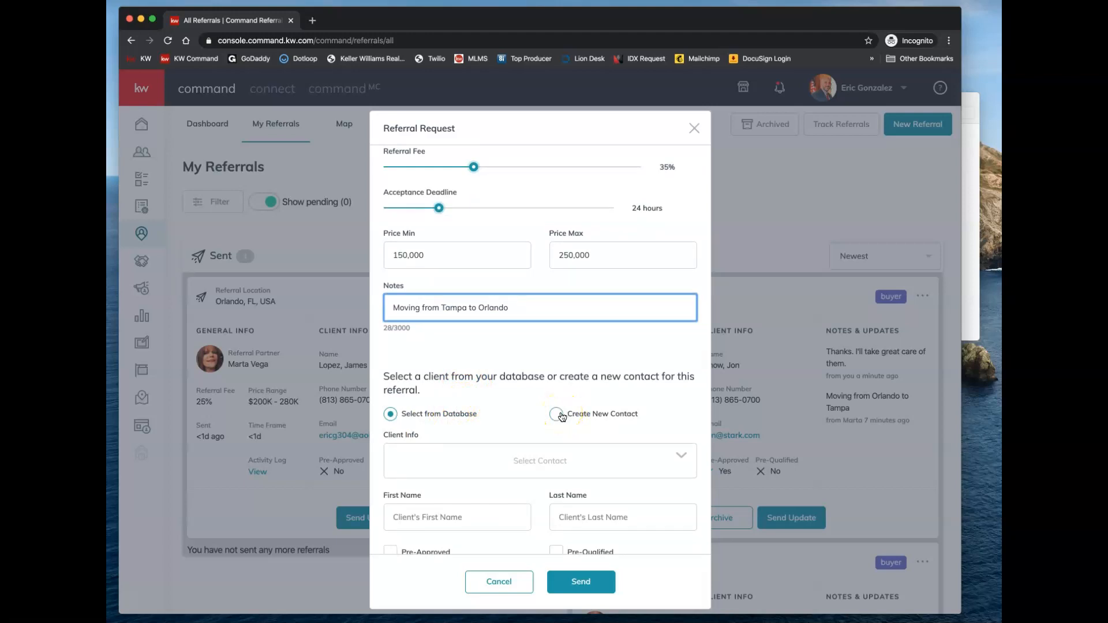
scroll(506, 482, "down", 1)
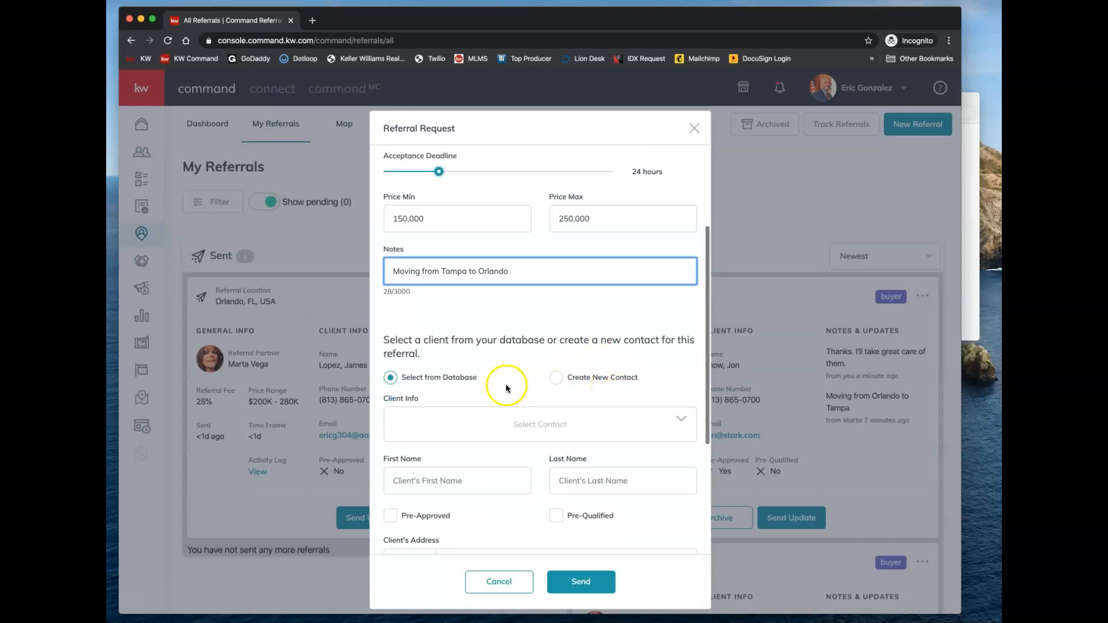
left_click(500, 423)
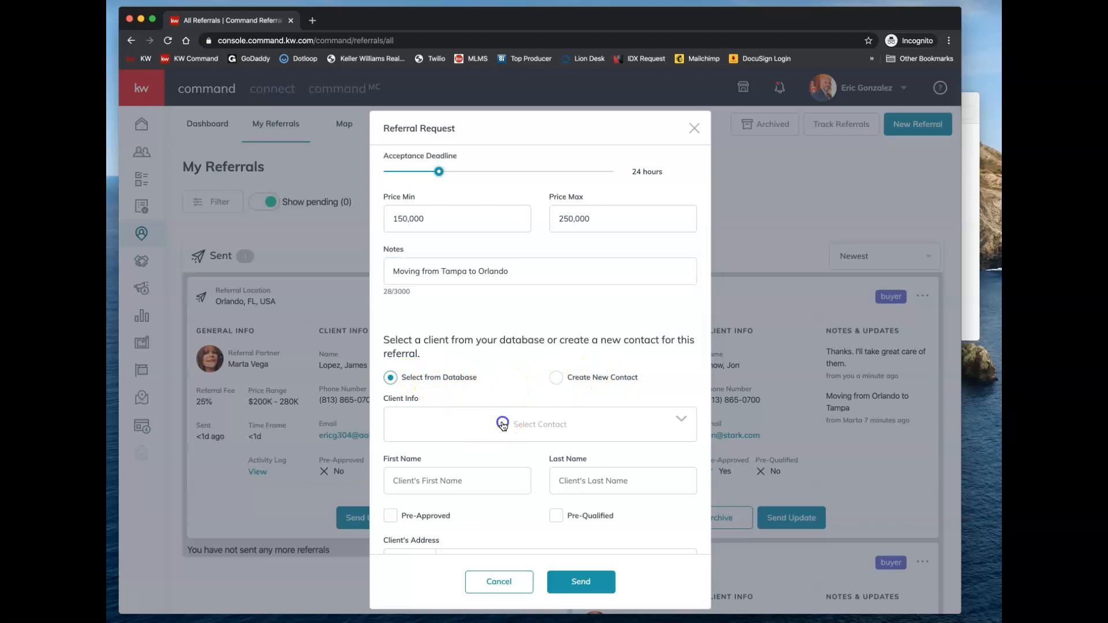
left_click(482, 465)
type("james")
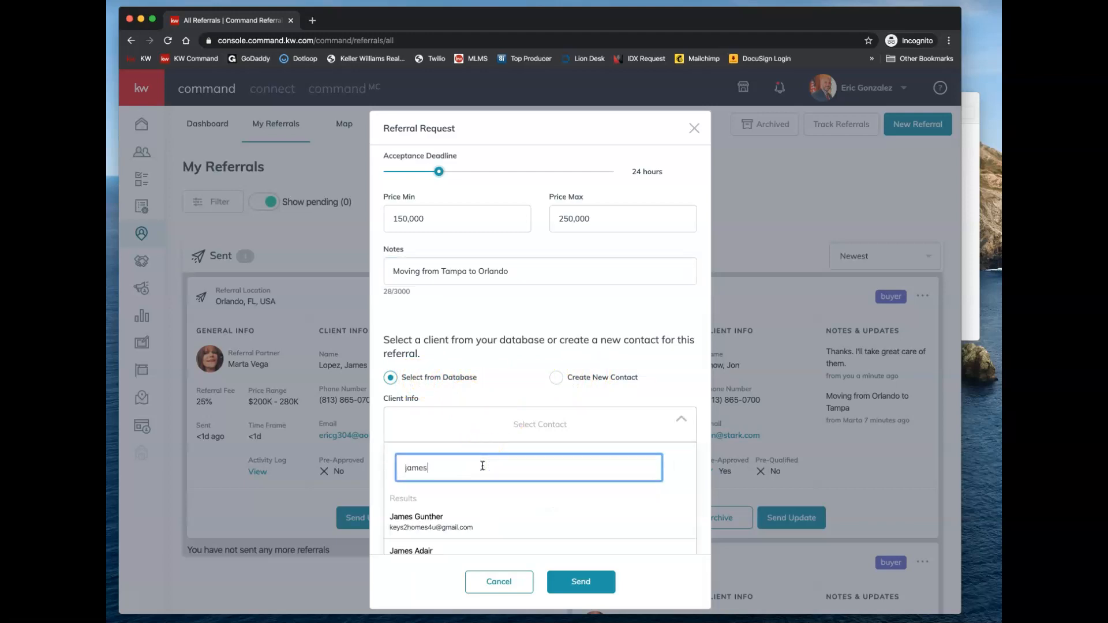
scroll(482, 465, "down", 5)
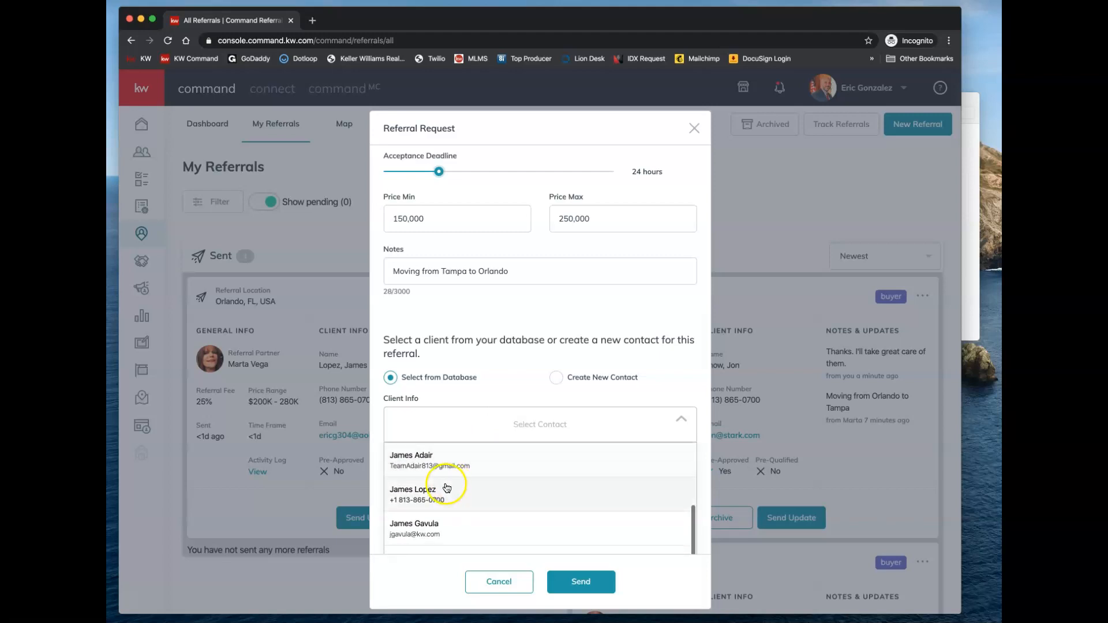
scroll(427, 500, "down", 3)
scroll(432, 474, "up", 2)
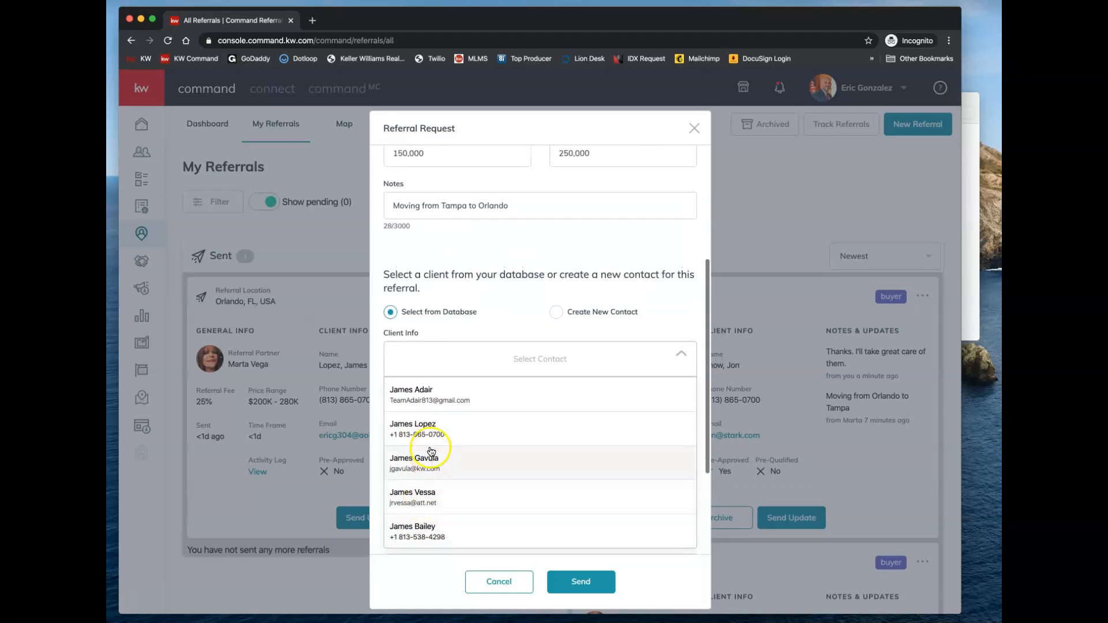
left_click(433, 434)
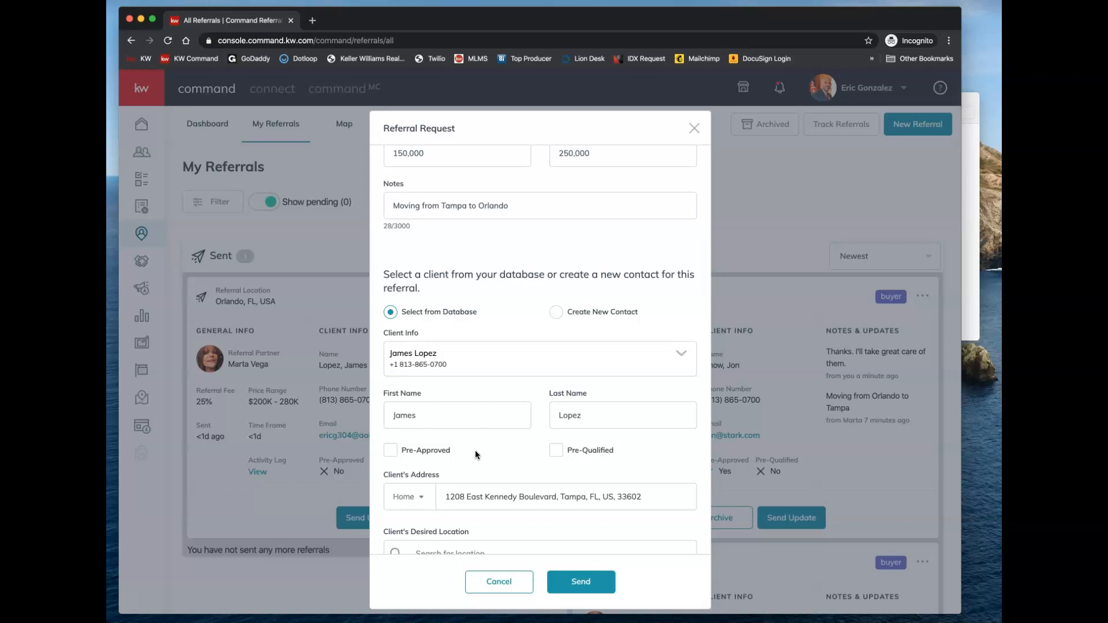
Mark the client as pre-approved and check the remaining client details in the referral request.
left_click(396, 452)
scroll(430, 450, "down", 3)
scroll(497, 453, "down", 2)
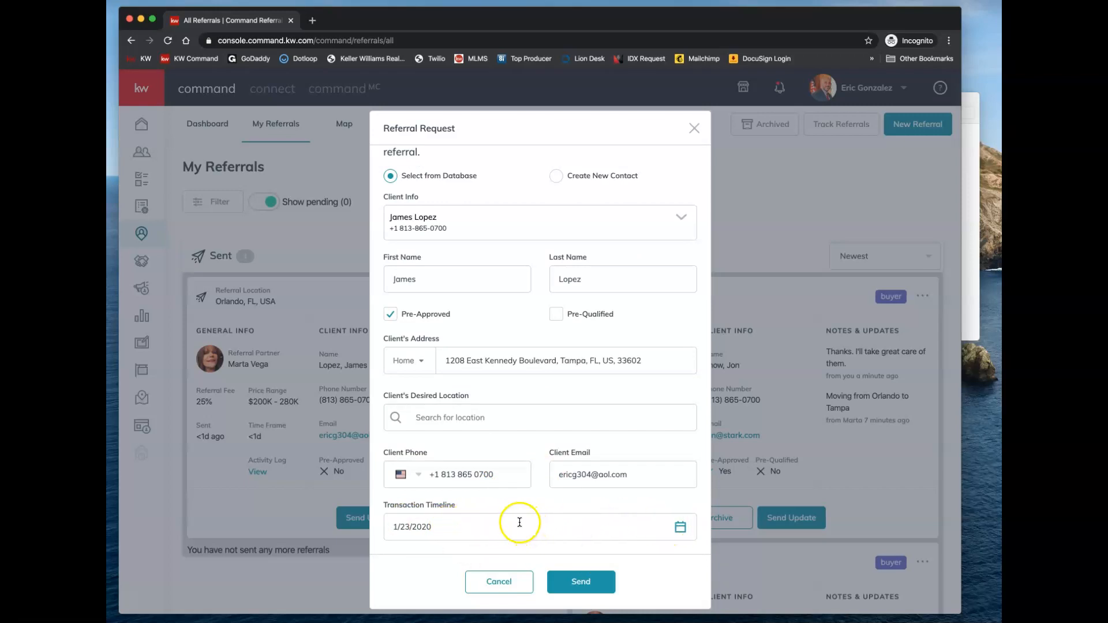
scroll(519, 516, "up", 5)
scroll(519, 516, "down", 5)
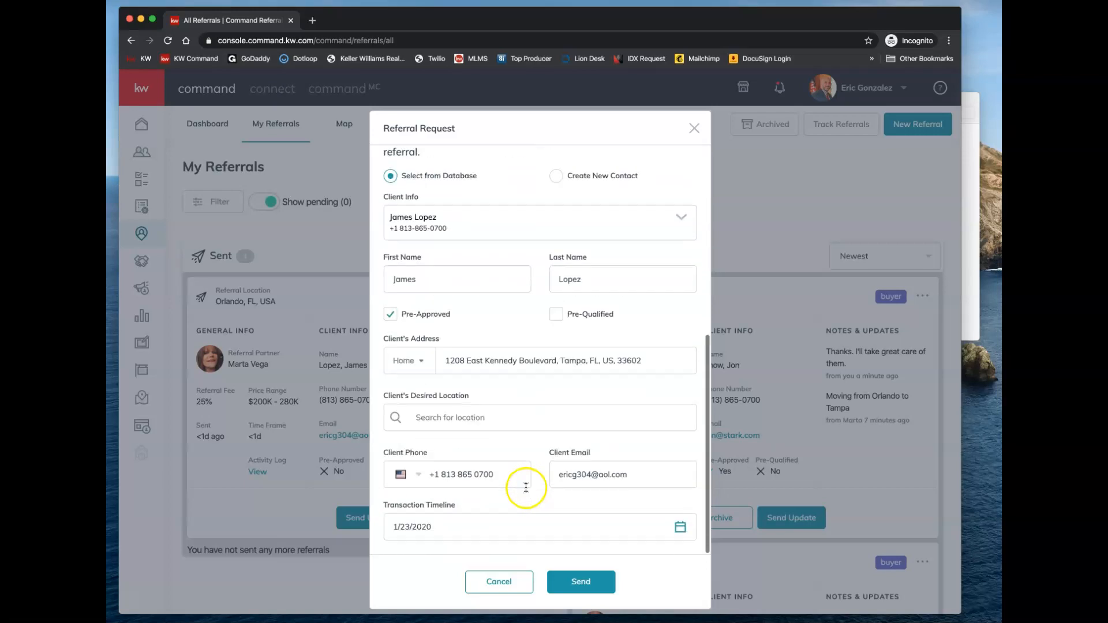
Set the client's desired location to Orlando, FL, USA and send the referral request.
left_click(576, 592)
left_click(474, 417)
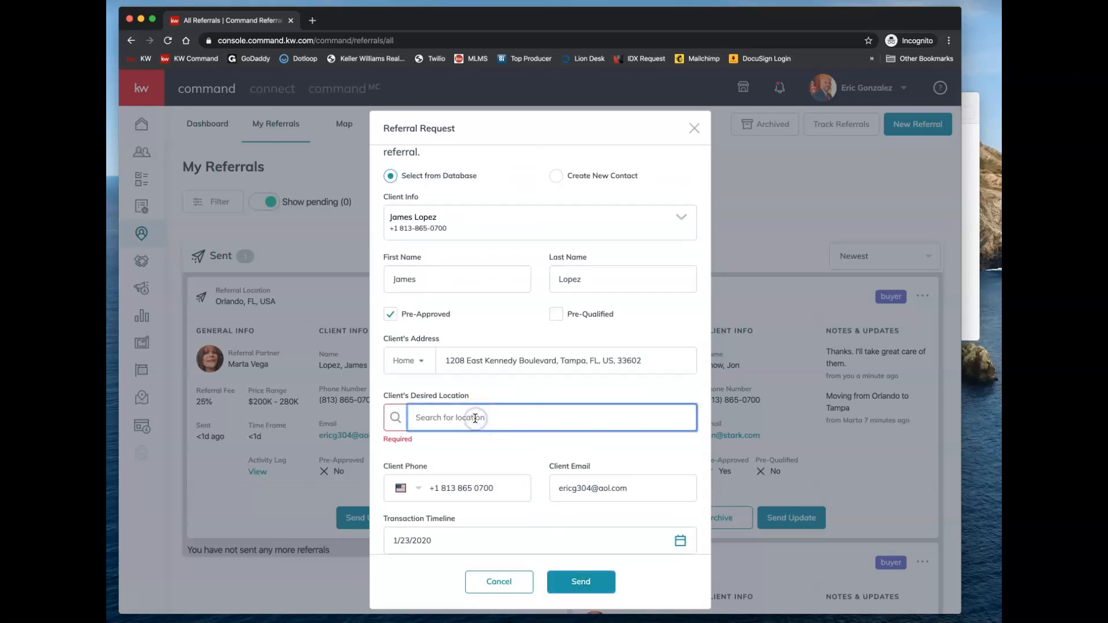
type("Orlando")
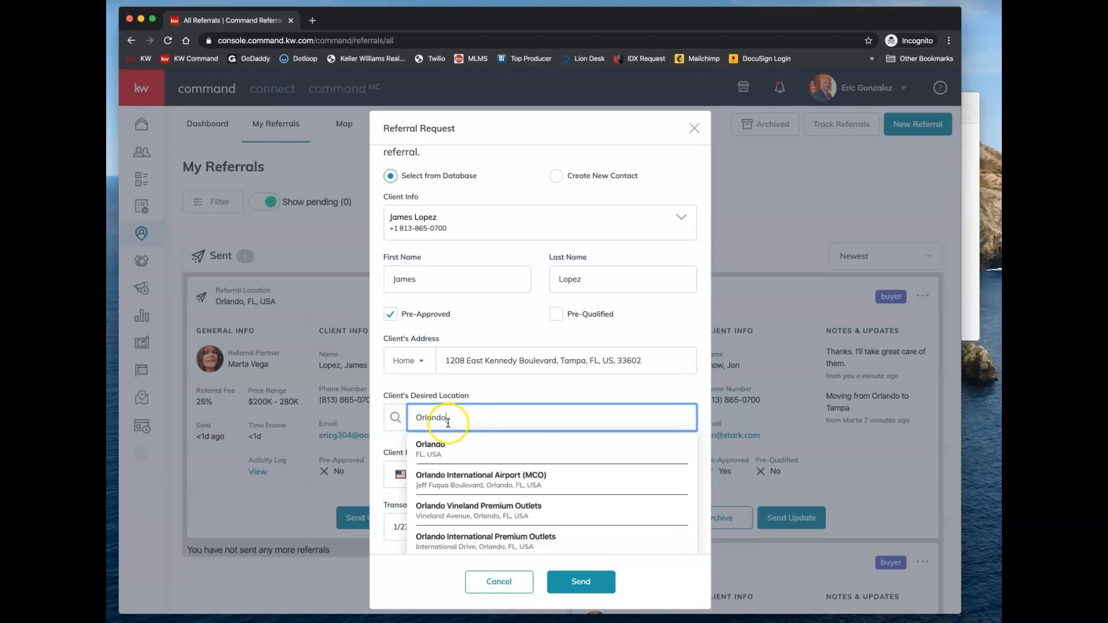
left_click(435, 448)
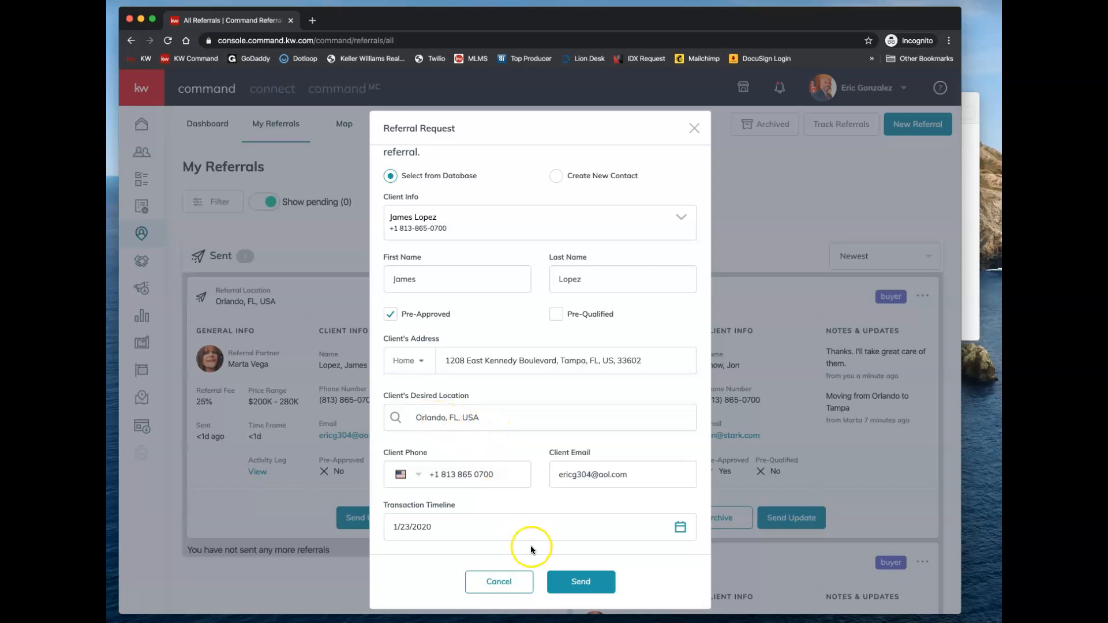
left_click(574, 581)
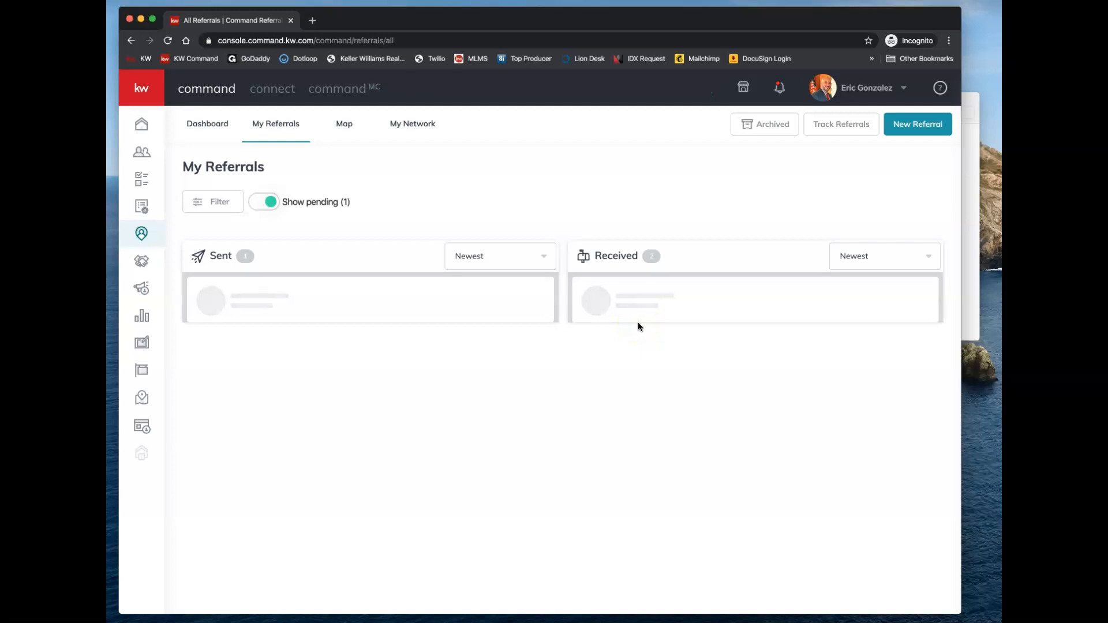
Review the newly sent buyer referral in the sent list and return to the referrals dashboard.
scroll(404, 427, "down", 2)
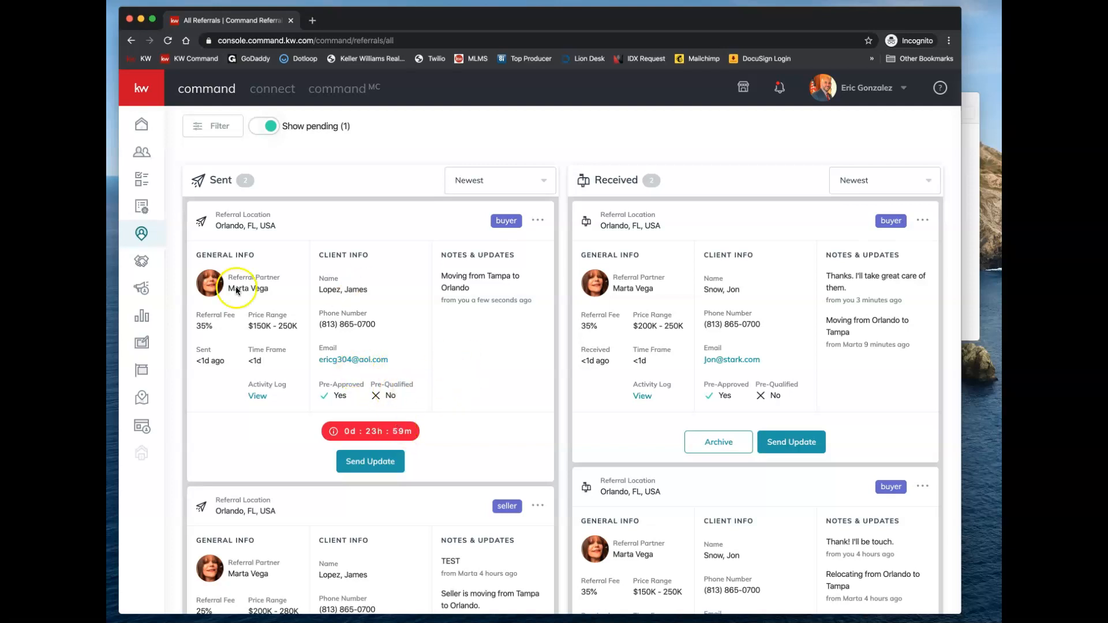
scroll(260, 312, "down", 1)
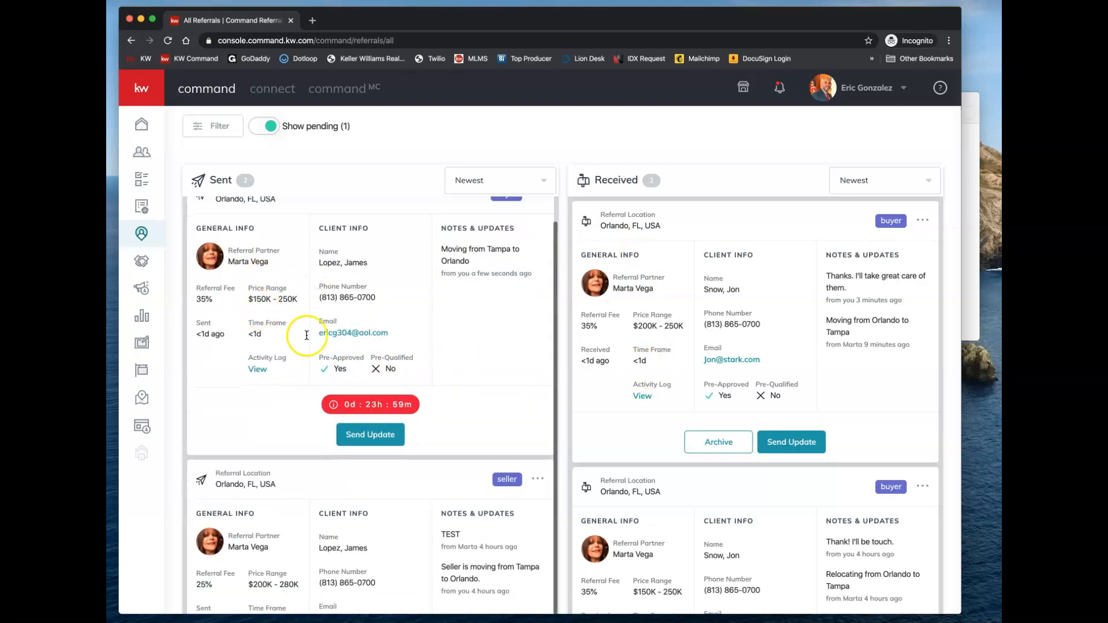
scroll(714, 423, "up", 2)
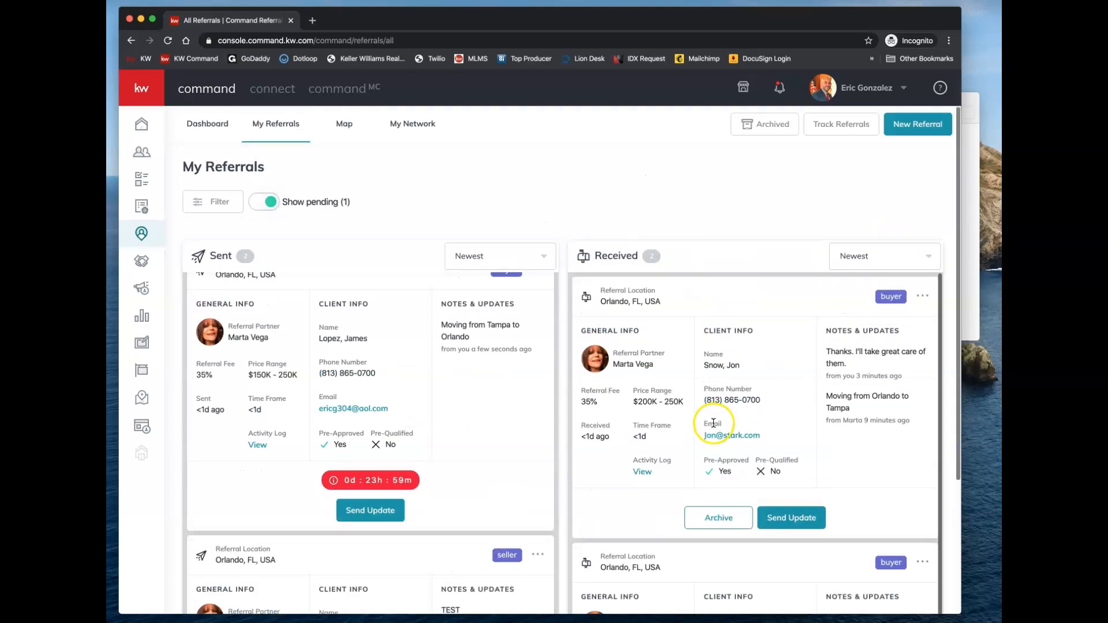
left_click(211, 126)
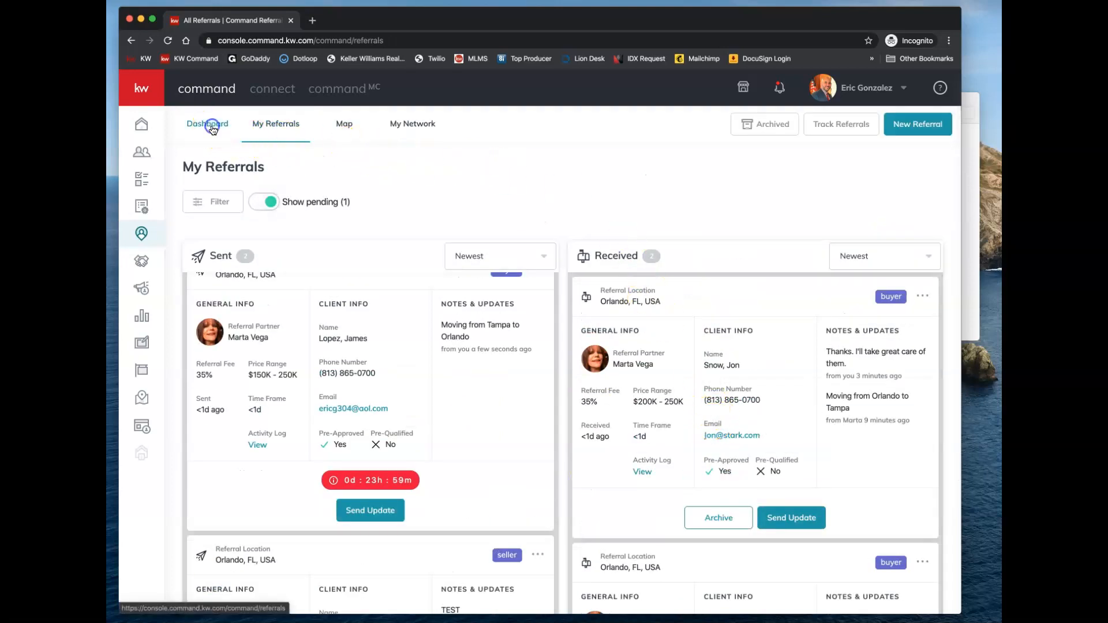